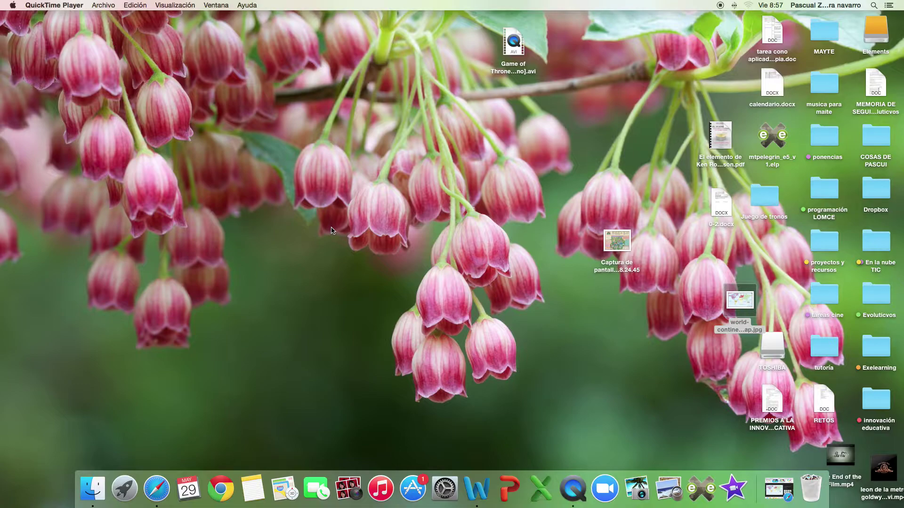
In a new Safari tab, Google 'genially' and open the genial.ly website.
click(156, 489)
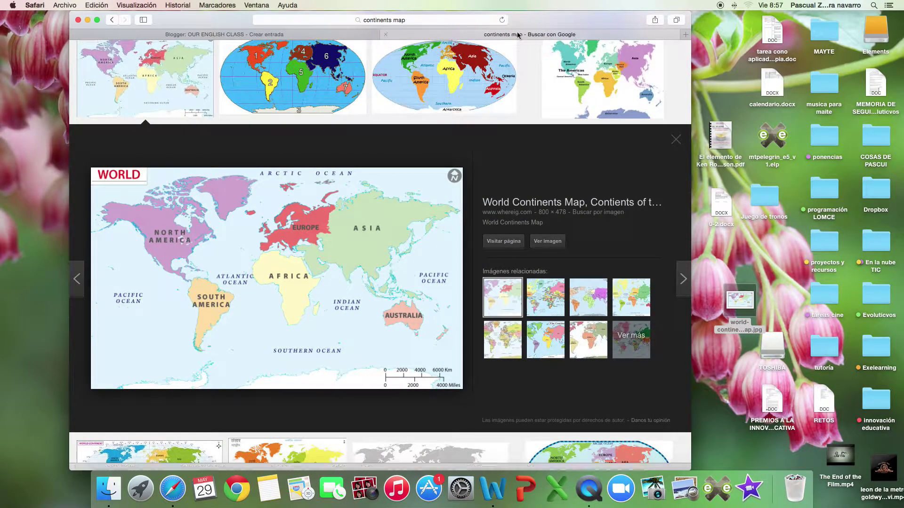
click(685, 35)
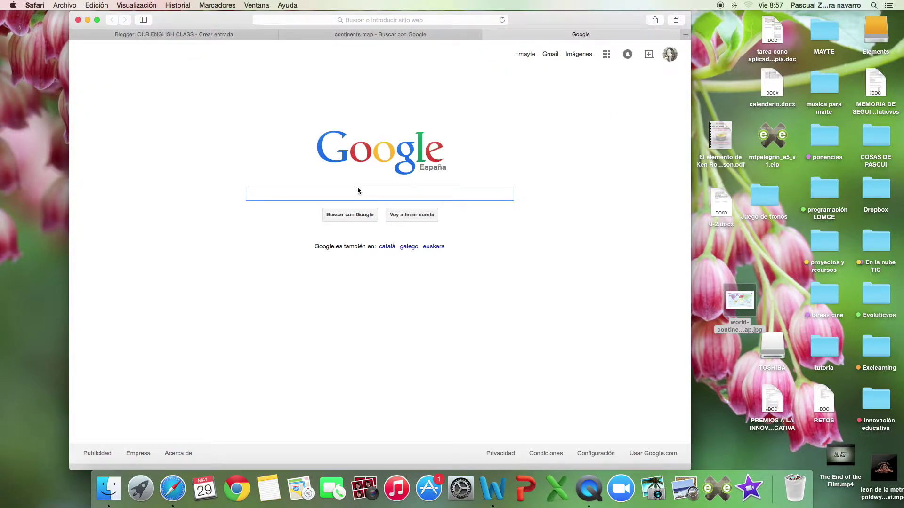
text(genially)
key(Return)
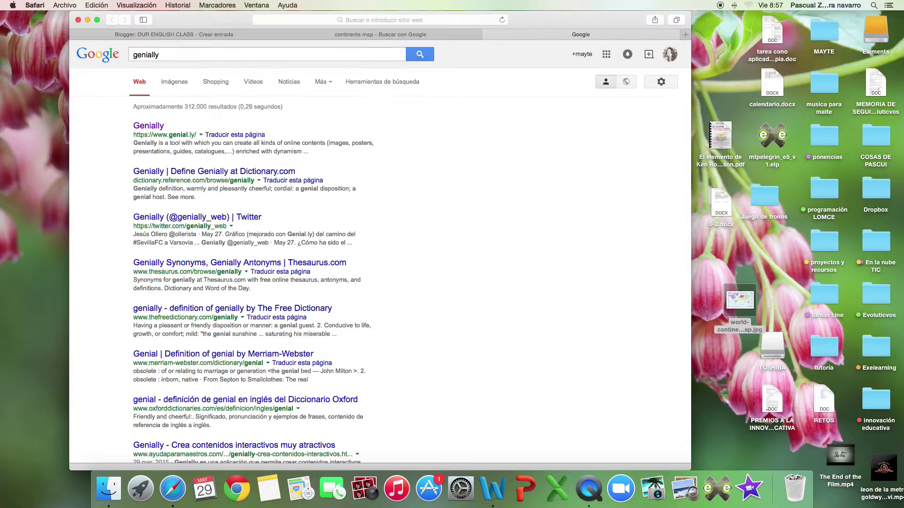
click(145, 128)
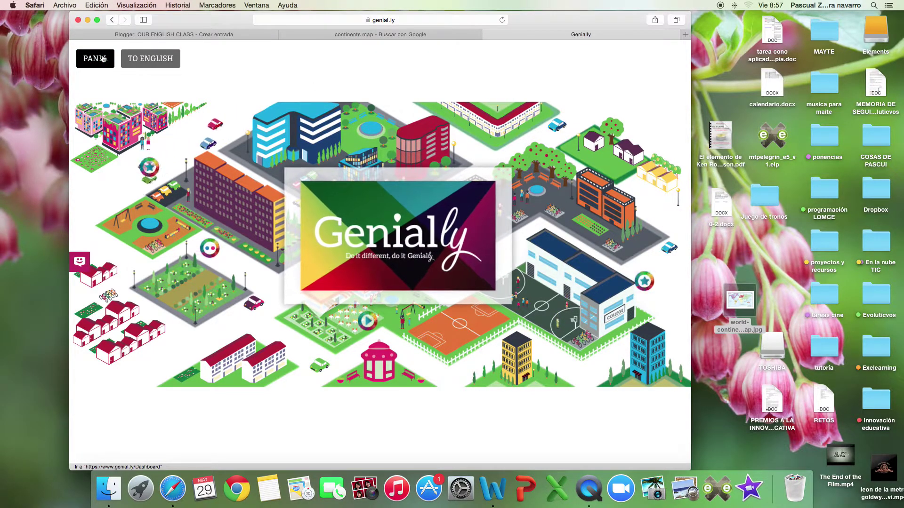
Log out of Genially, then sign back in to reach the Mis geniallys dashboard.
click(103, 58)
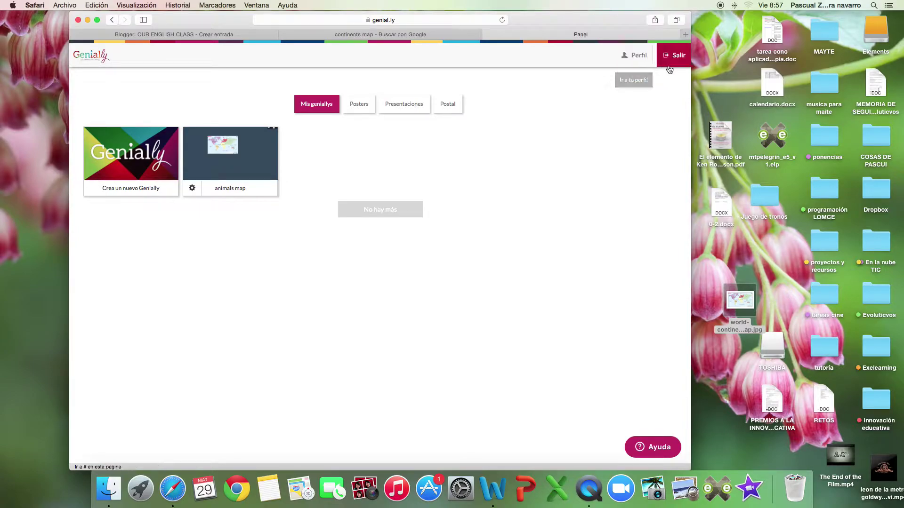
click(674, 55)
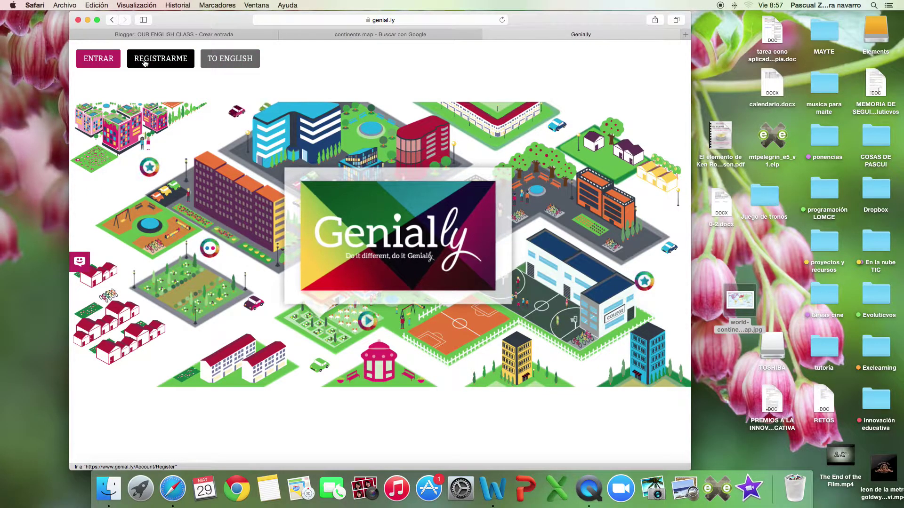
click(106, 59)
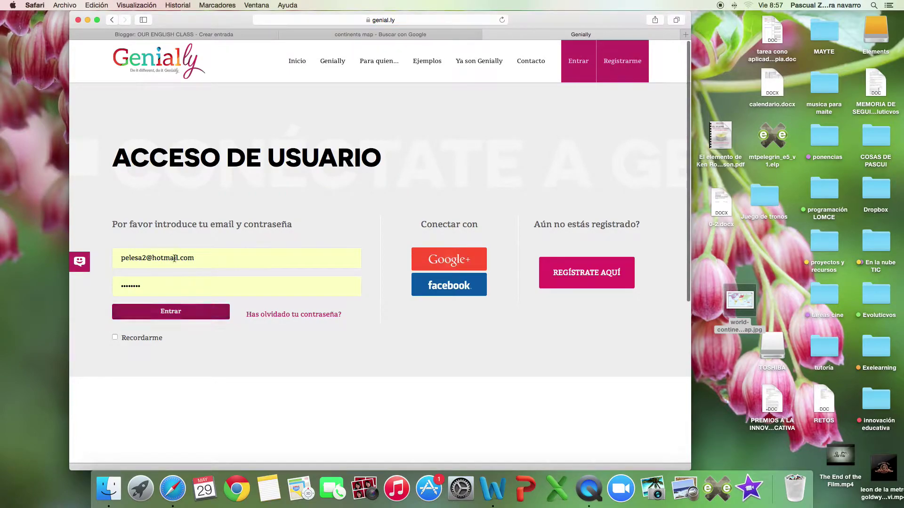
click(174, 315)
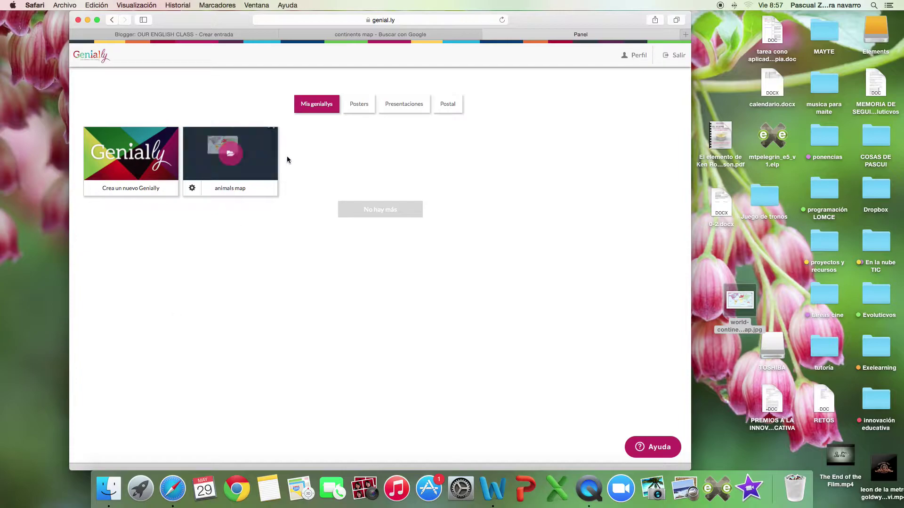
Start a new Genially, title it 'Animals in the World', and create it.
click(144, 176)
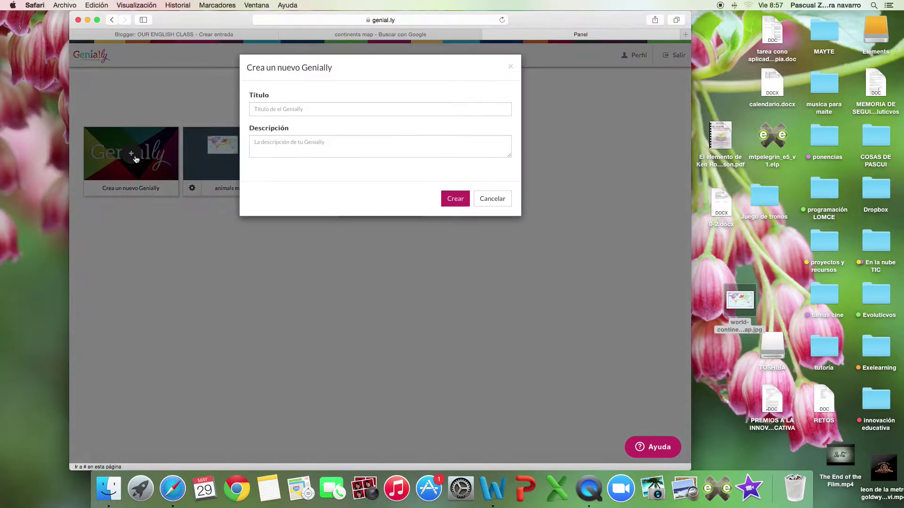
click(318, 109)
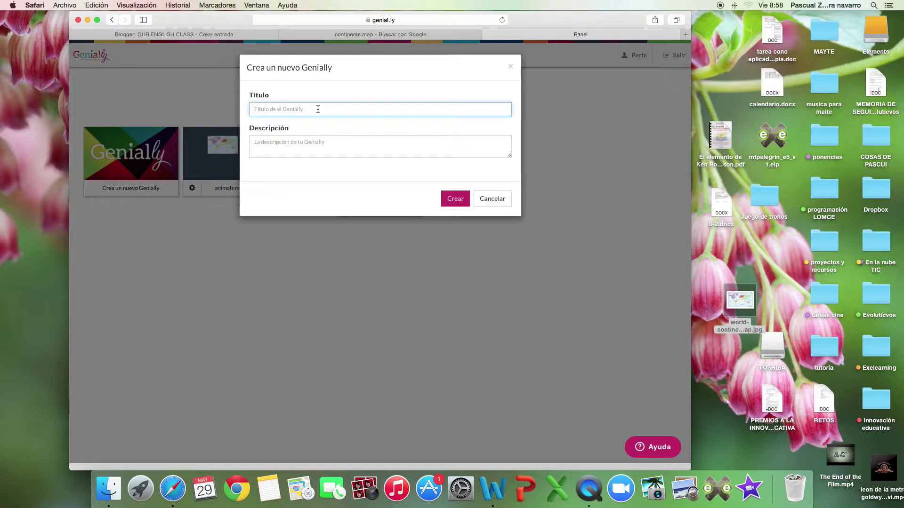
text(Animals)
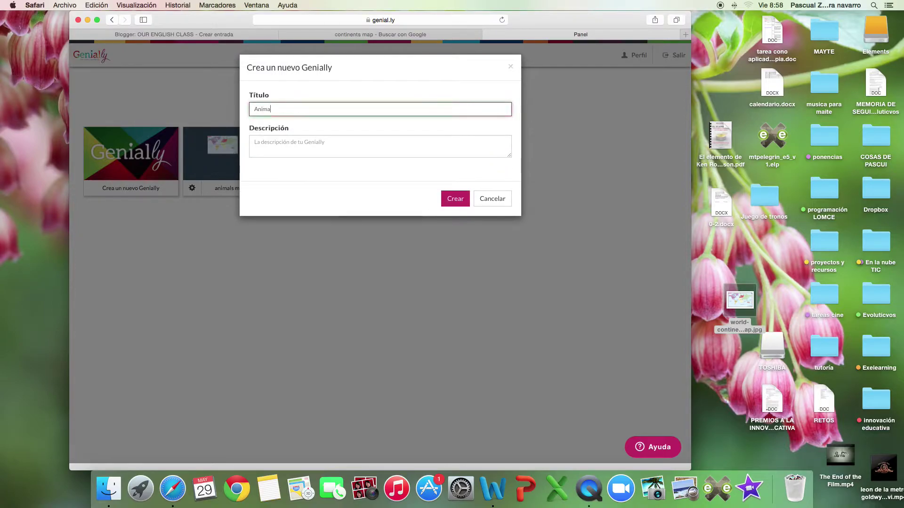
text( in the World)
click(444, 198)
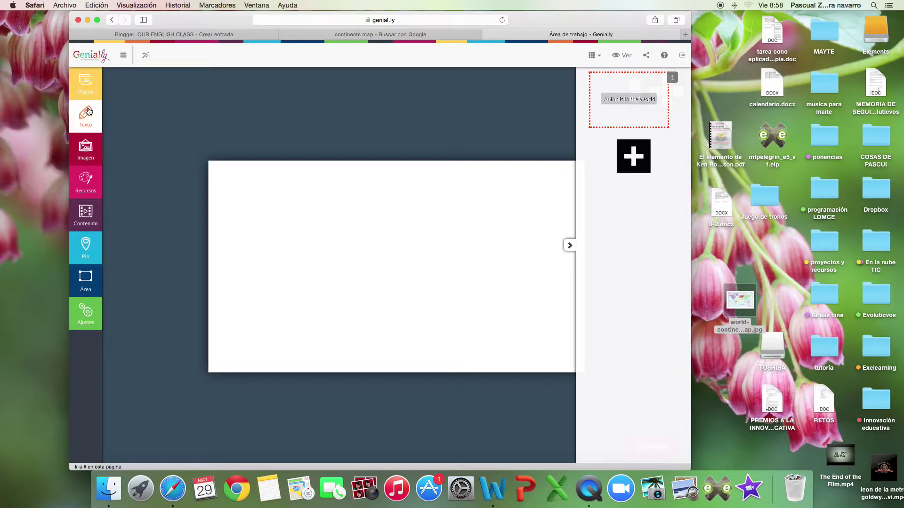
Set world-continents-map.jpg as the page background and zoom in on the canvas.
click(86, 86)
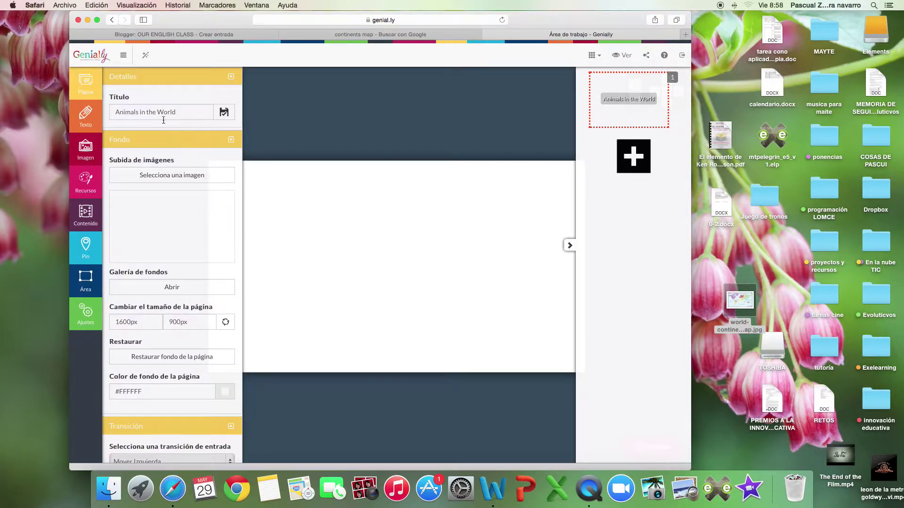
click(172, 175)
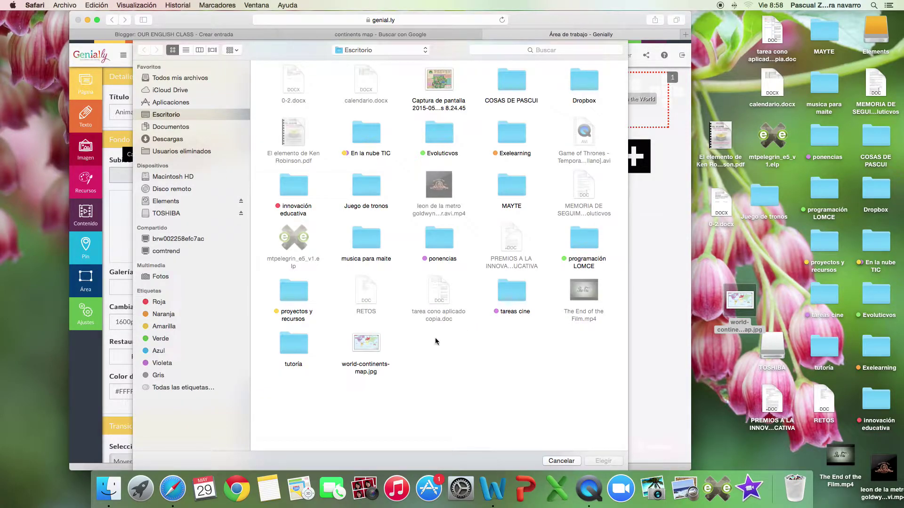
click(364, 351)
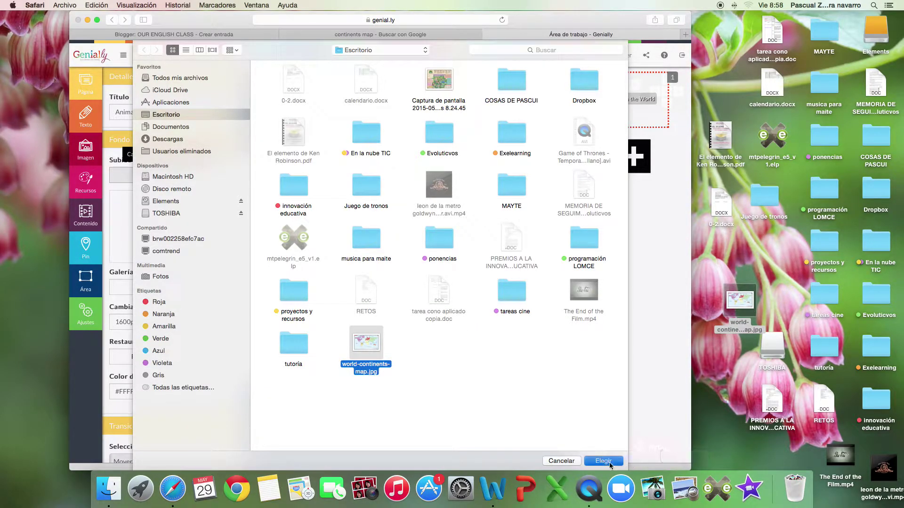
click(603, 461)
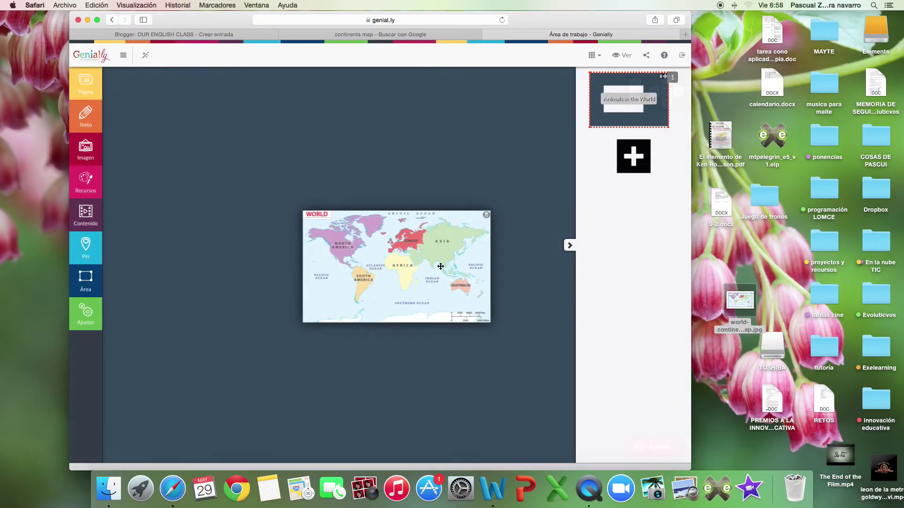
click(635, 85)
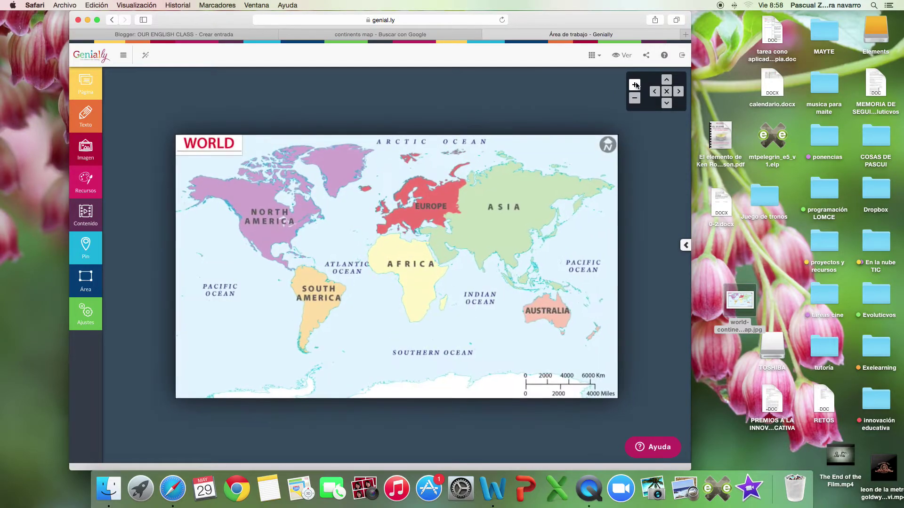
Zoom in further and open the Recursos library filtered to the Animales category.
click(634, 84)
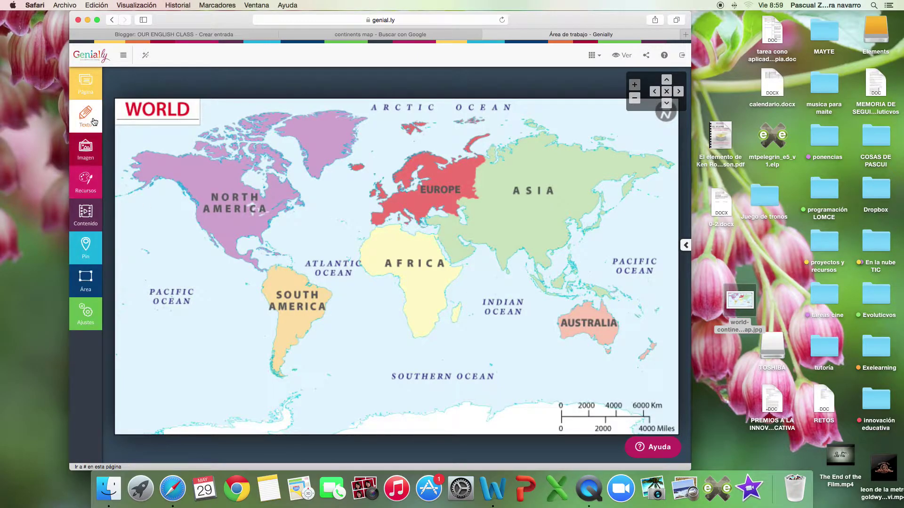
click(94, 121)
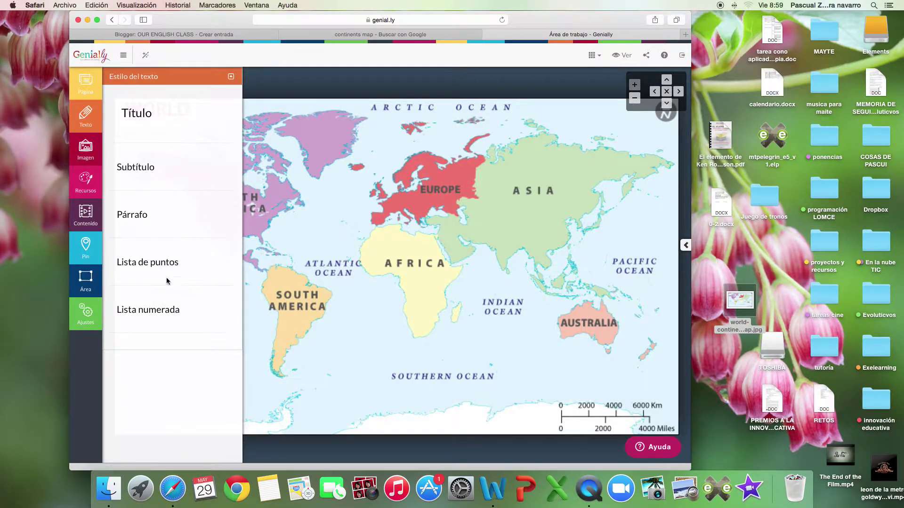
click(87, 181)
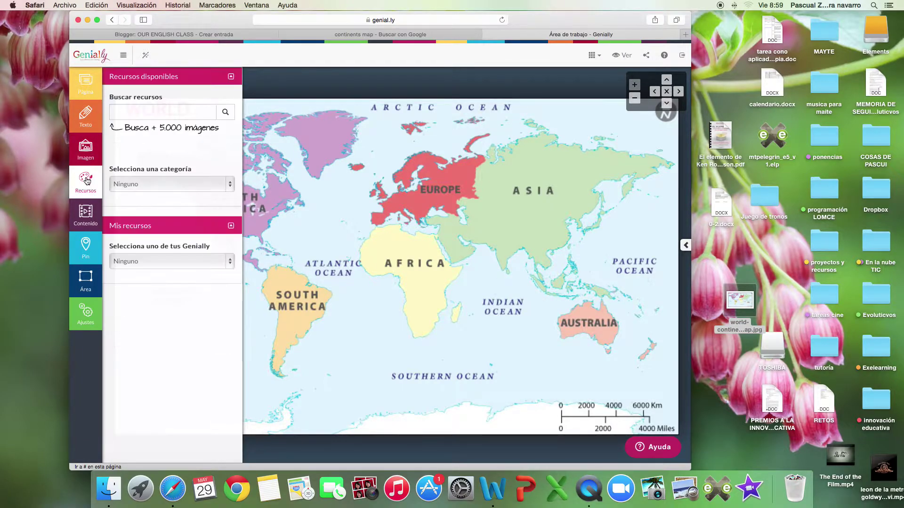
click(162, 184)
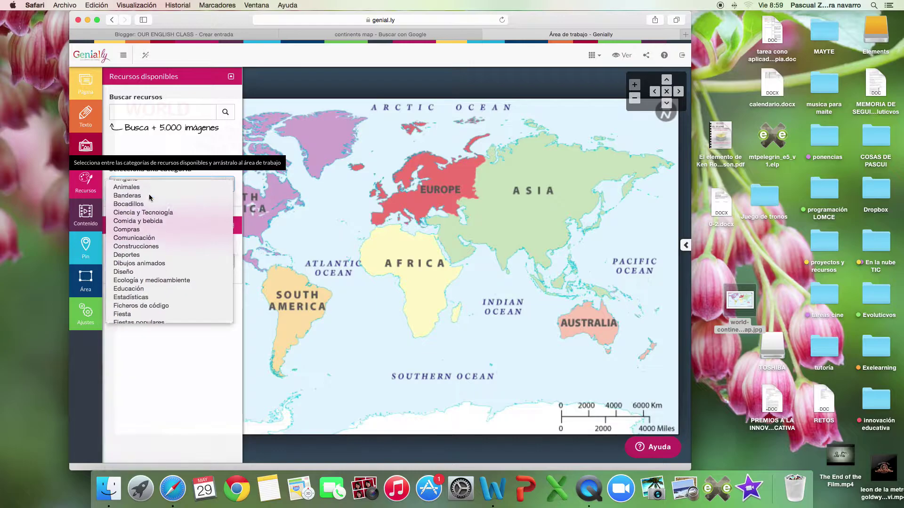
click(149, 194)
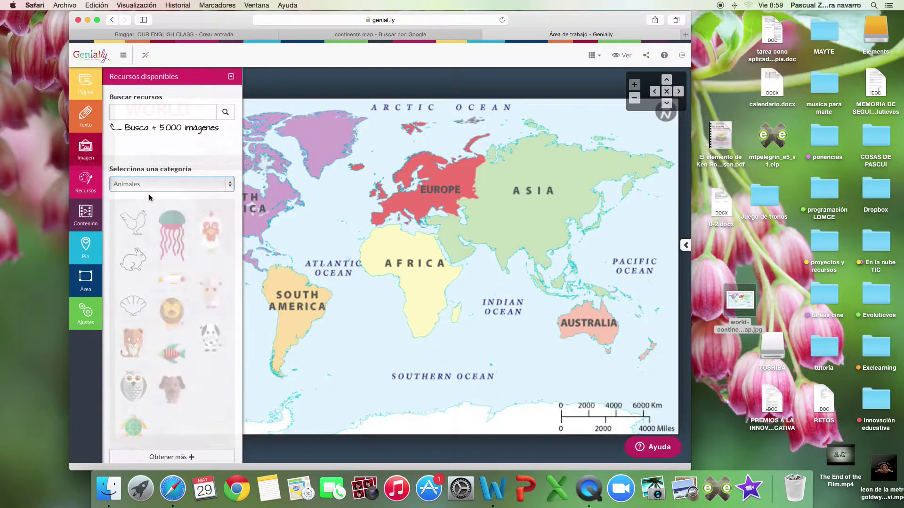
Browse the Contenido, Área, Ajustes and Imagen panels, then return to Recursos.
click(95, 227)
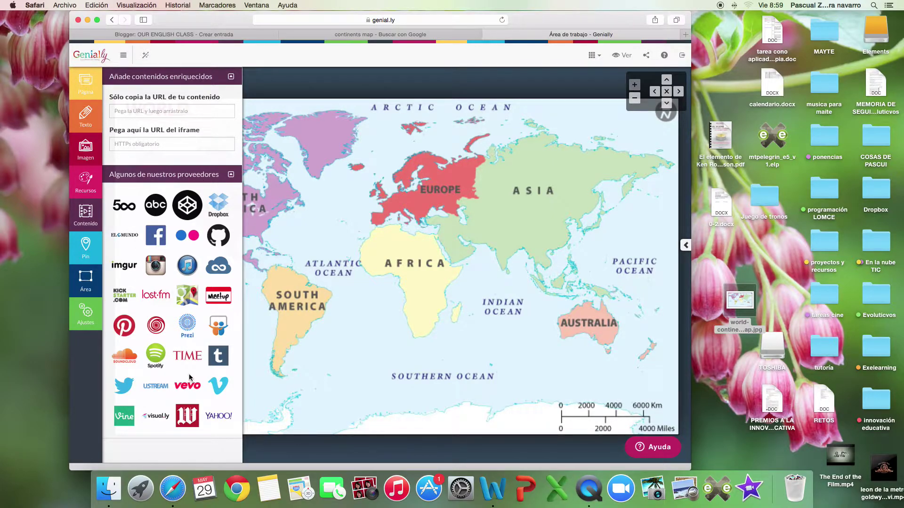
click(93, 292)
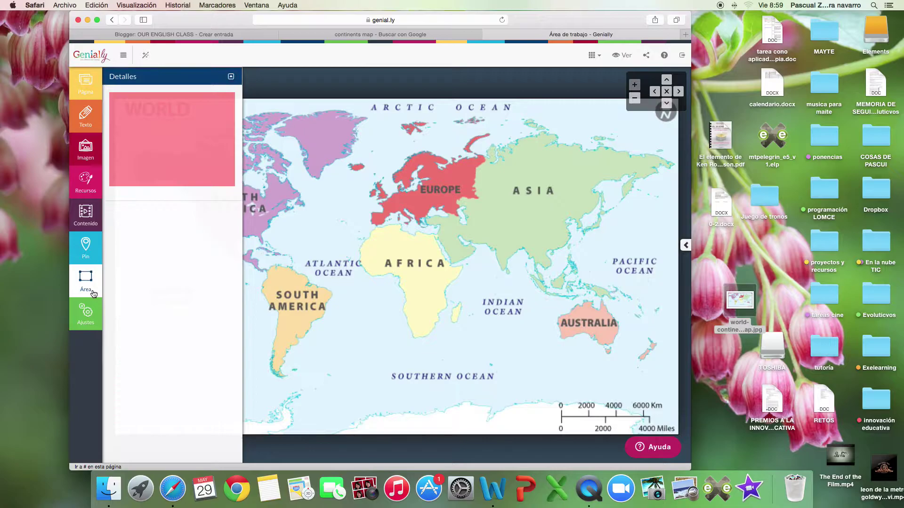
click(87, 325)
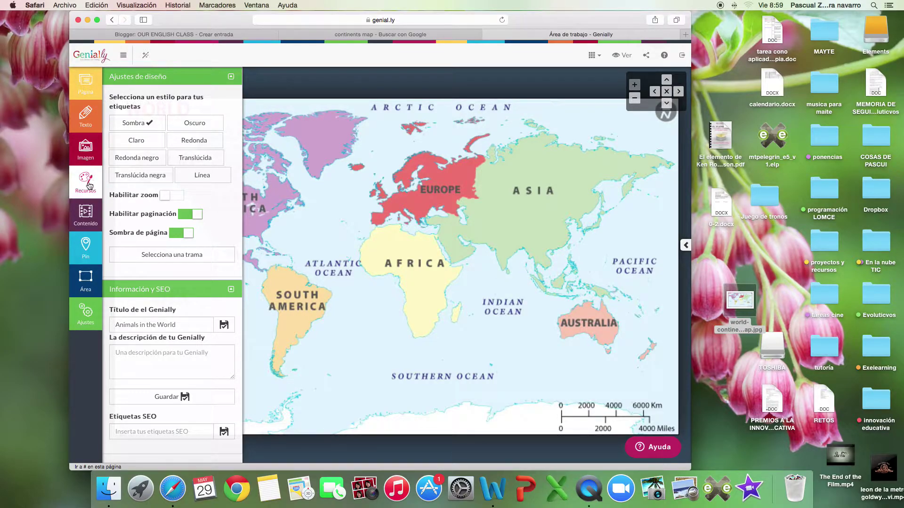
click(85, 148)
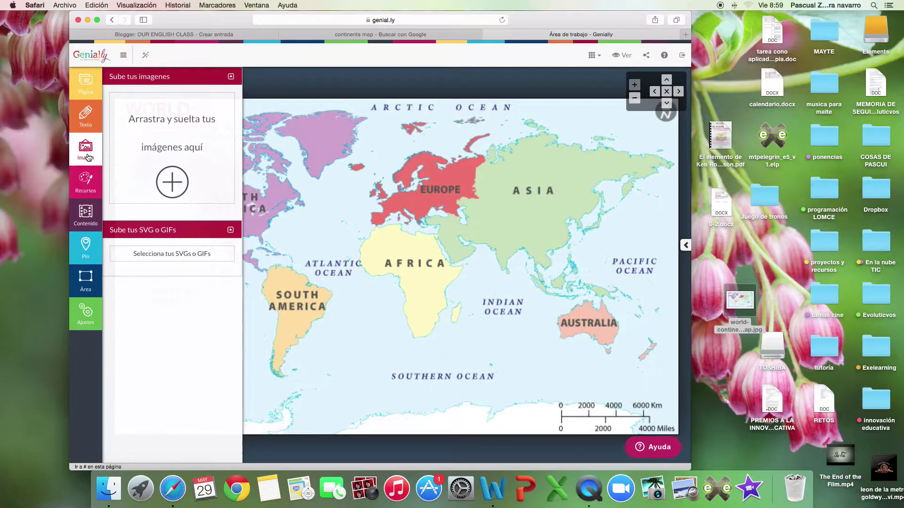
click(85, 182)
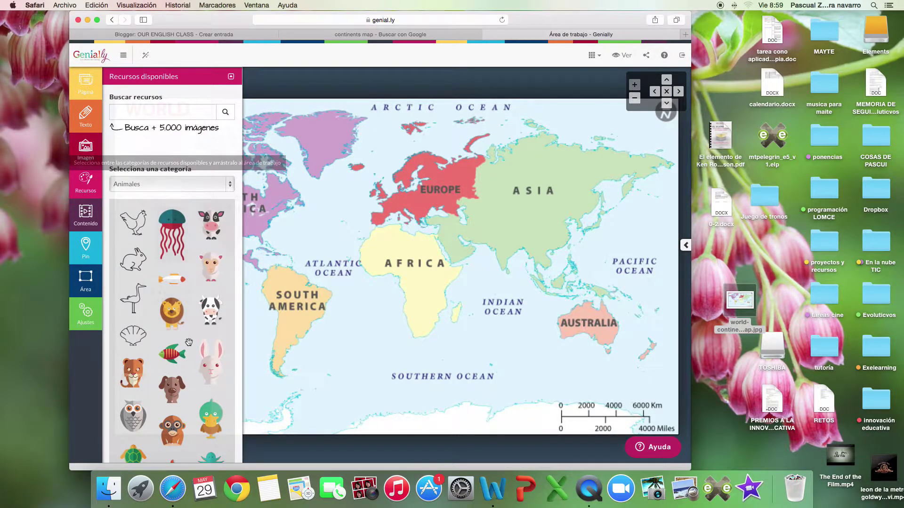
Place two small lion icons on the map, one on Africa and one on Asia.
drag(172, 310, 438, 284)
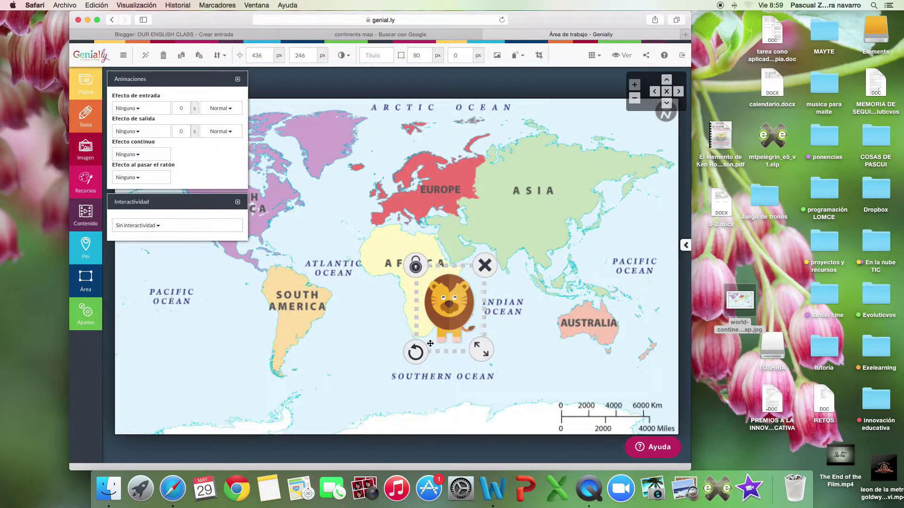
drag(482, 351, 440, 298)
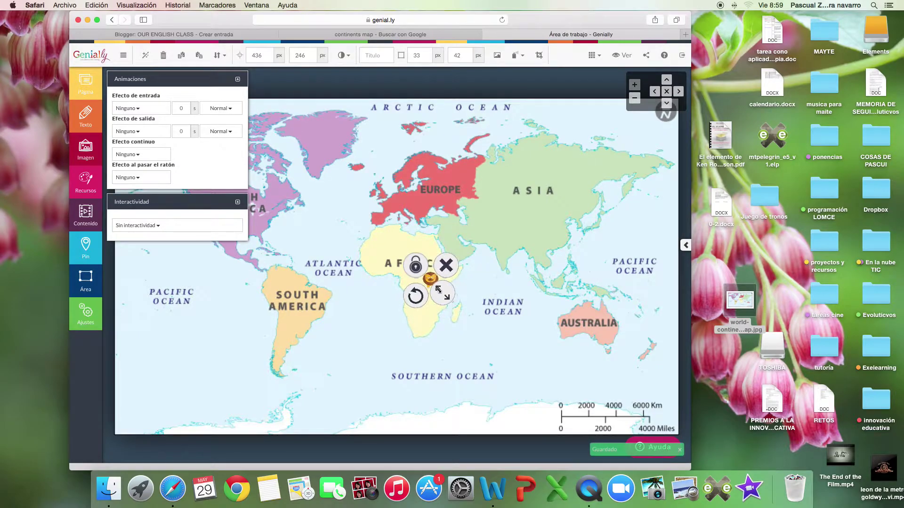
click(499, 276)
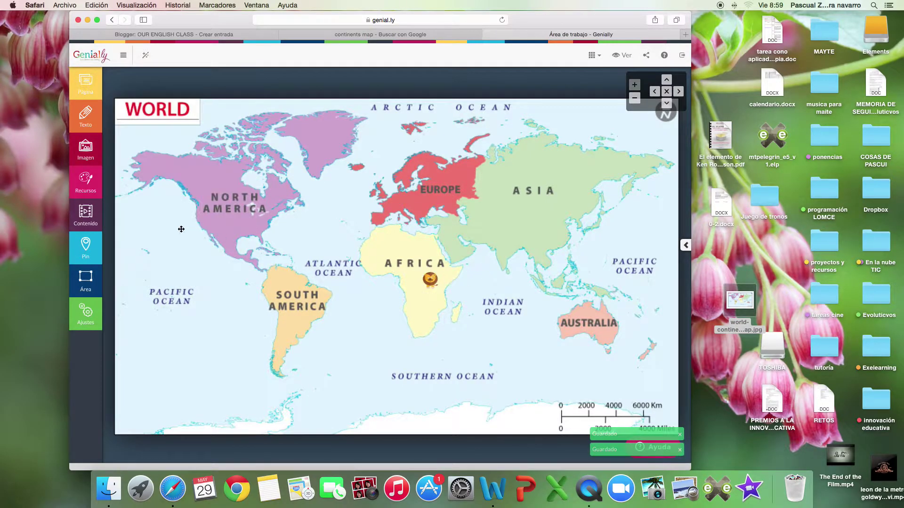
click(86, 179)
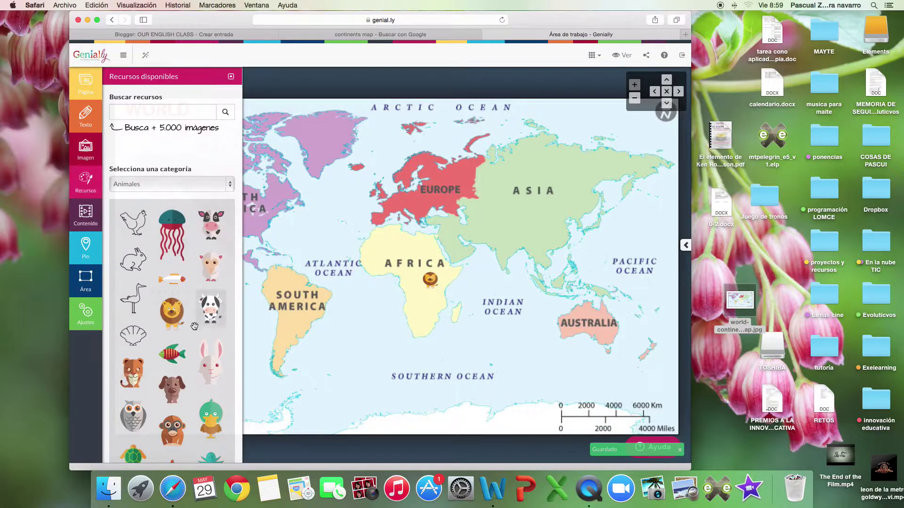
drag(173, 312, 547, 207)
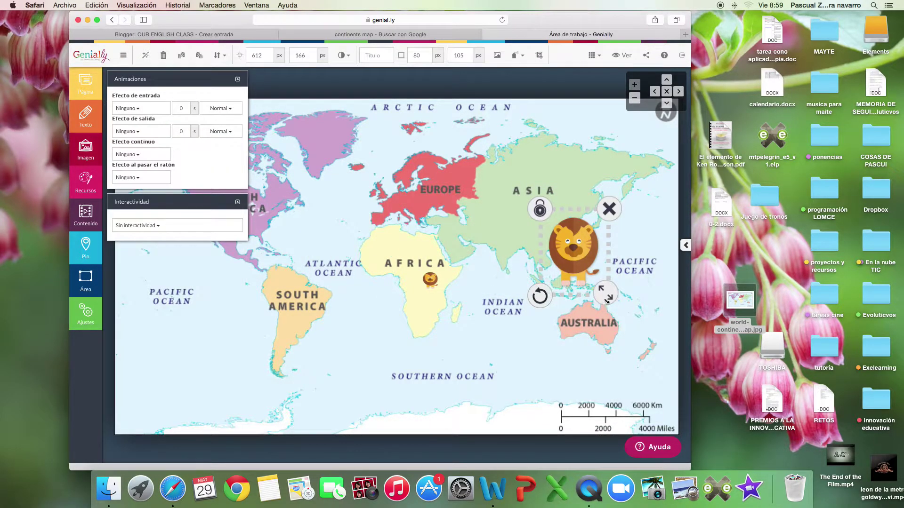
drag(605, 300, 563, 235)
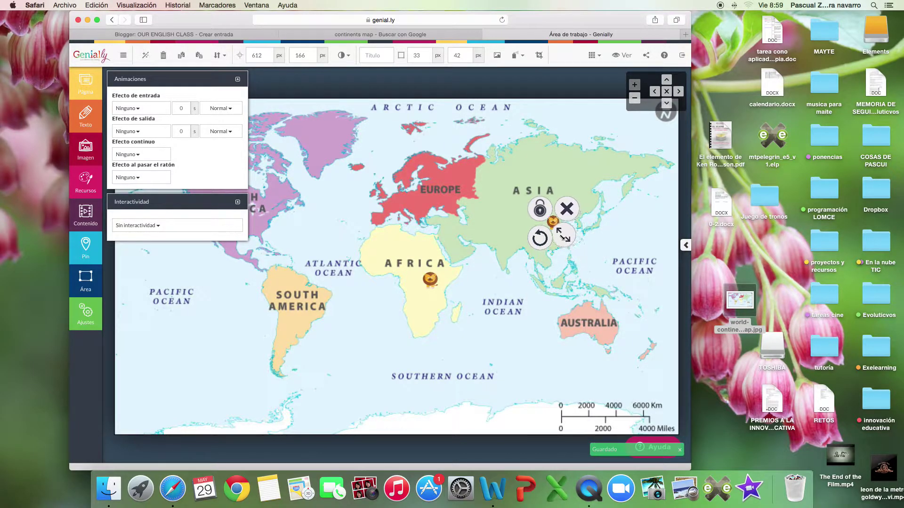
click(481, 288)
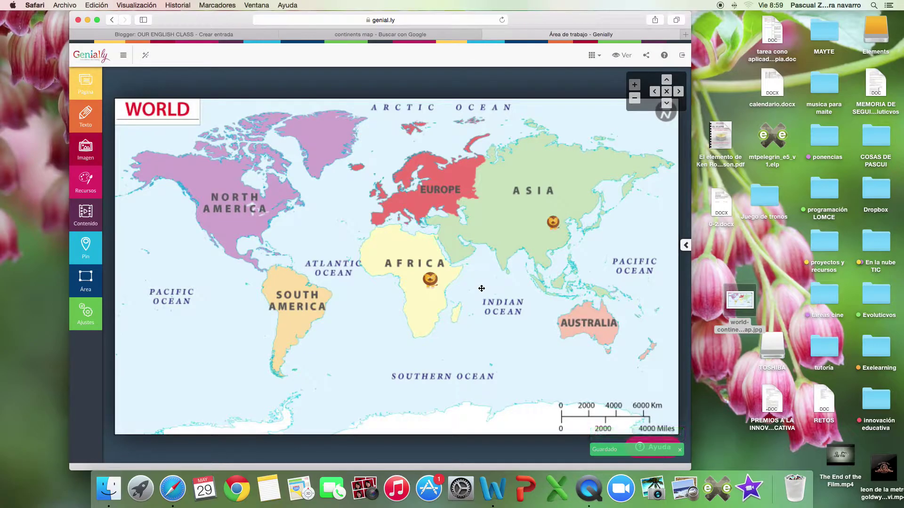
Add a monkey from the Animales library onto South America, shrunk to a small icon.
click(90, 183)
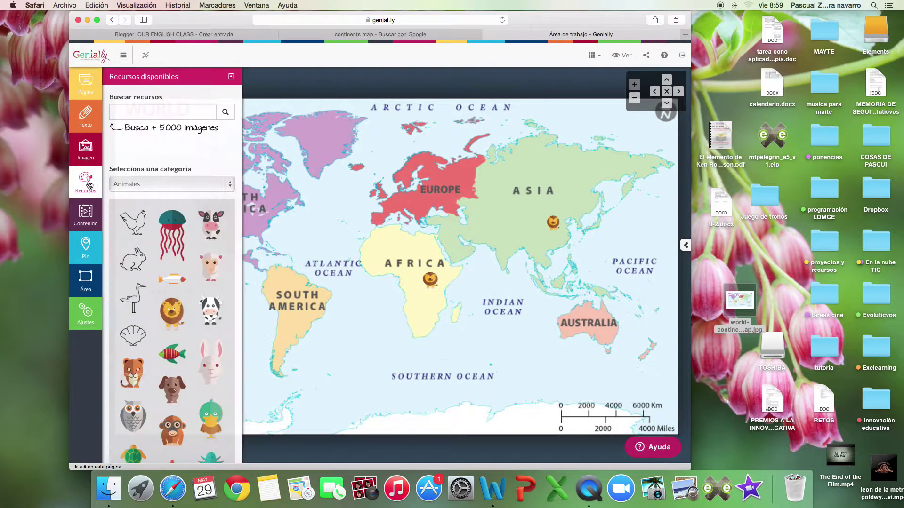
scroll(163, 328, down, 5)
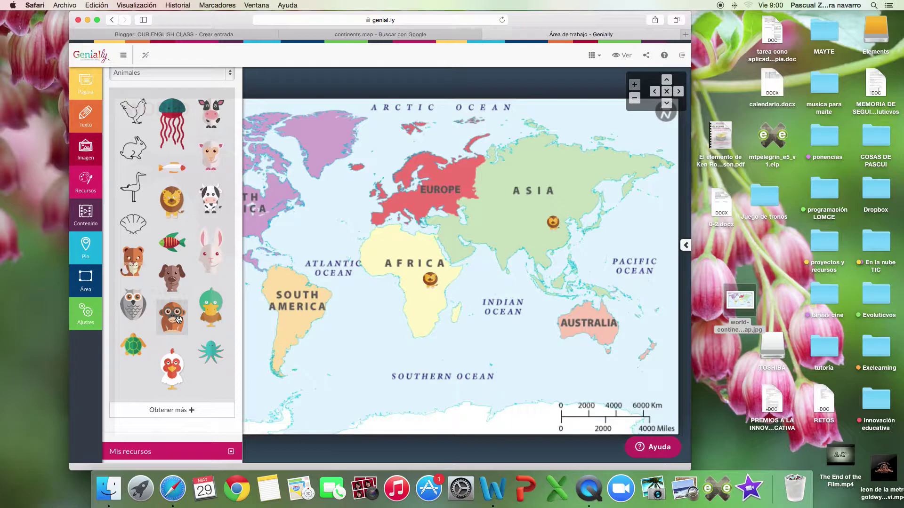
drag(179, 320, 282, 291)
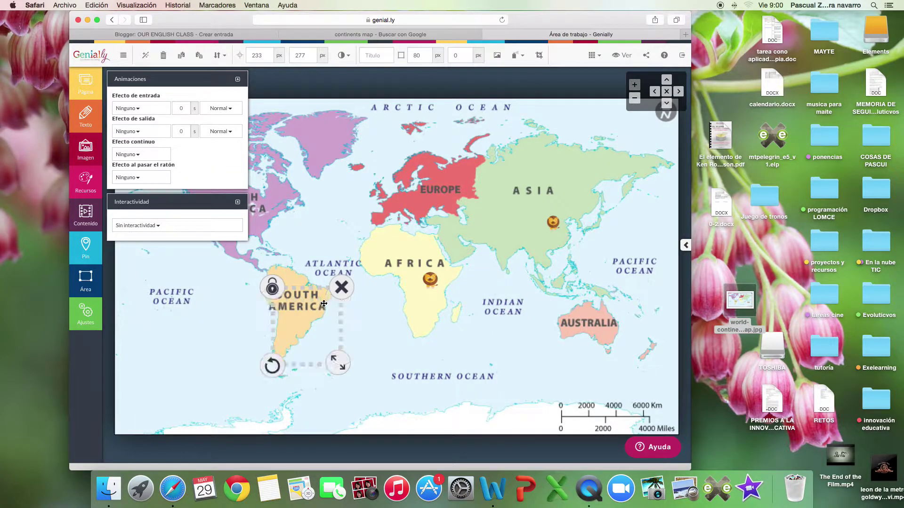
drag(341, 361, 304, 313)
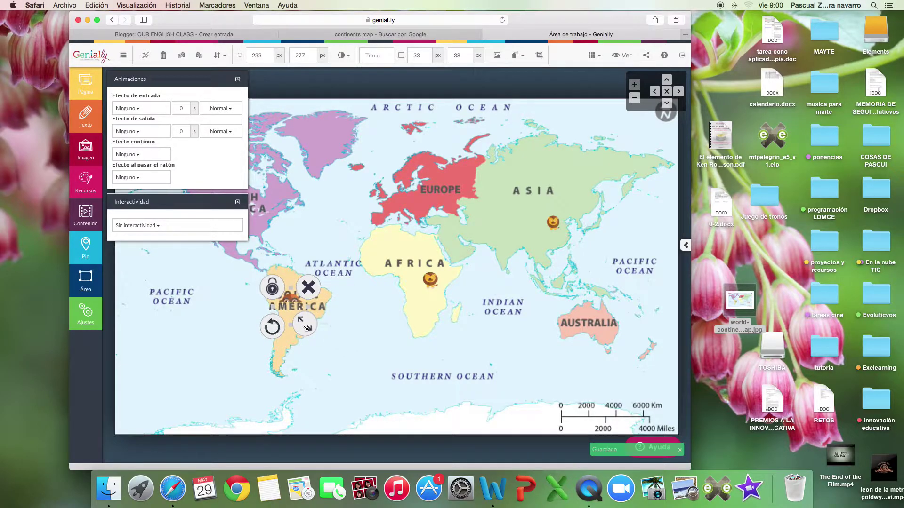
drag(306, 328, 295, 315)
click(359, 322)
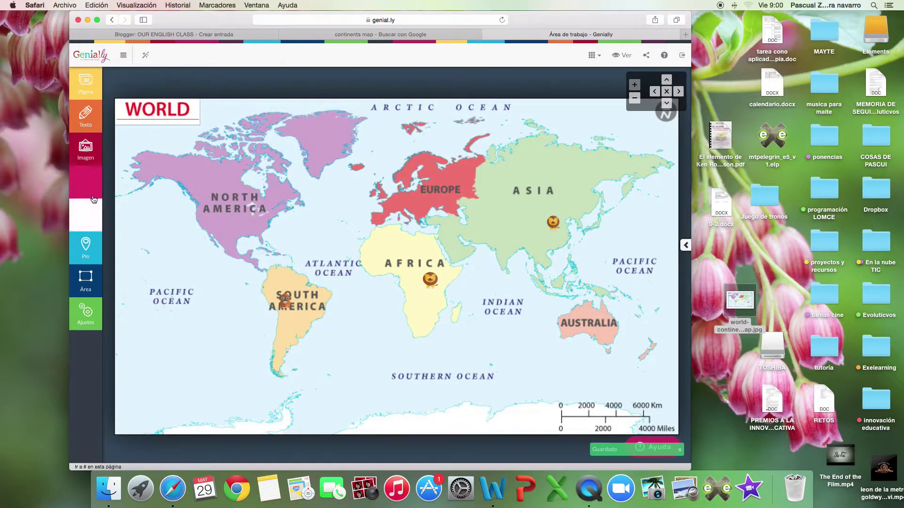
Select the monkey icon, leave its entrance effect as none, and set interactivity to Etiqueta.
click(281, 298)
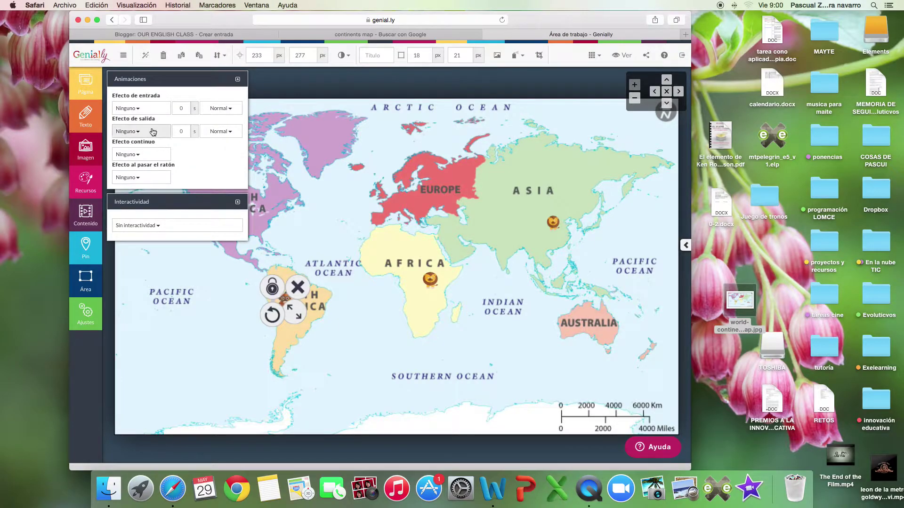
click(155, 109)
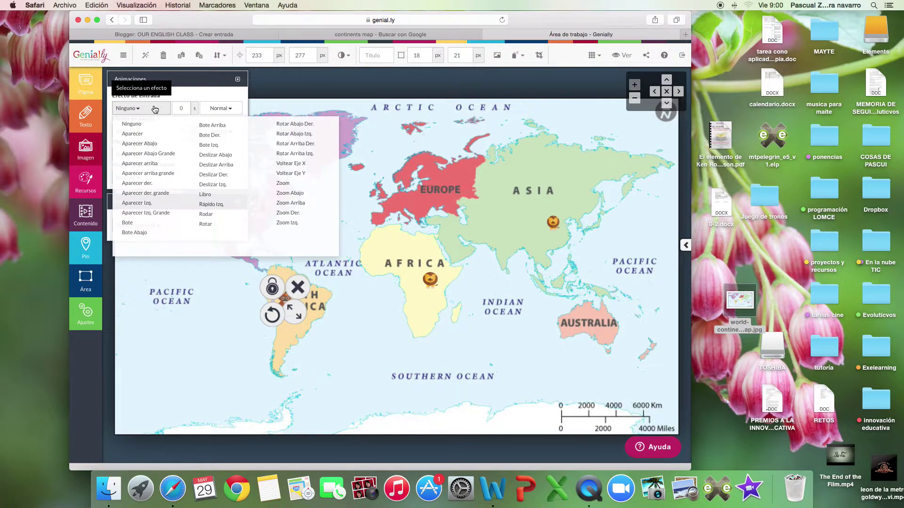
click(155, 109)
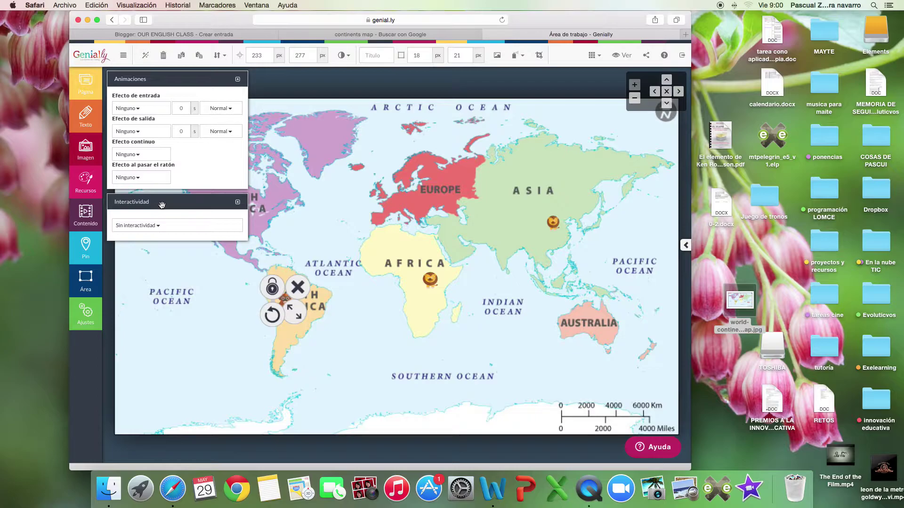
click(158, 225)
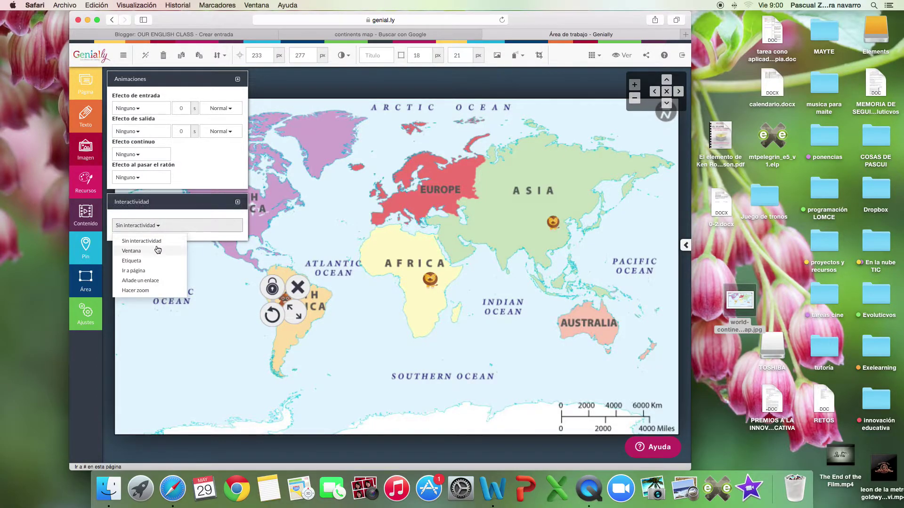
click(148, 262)
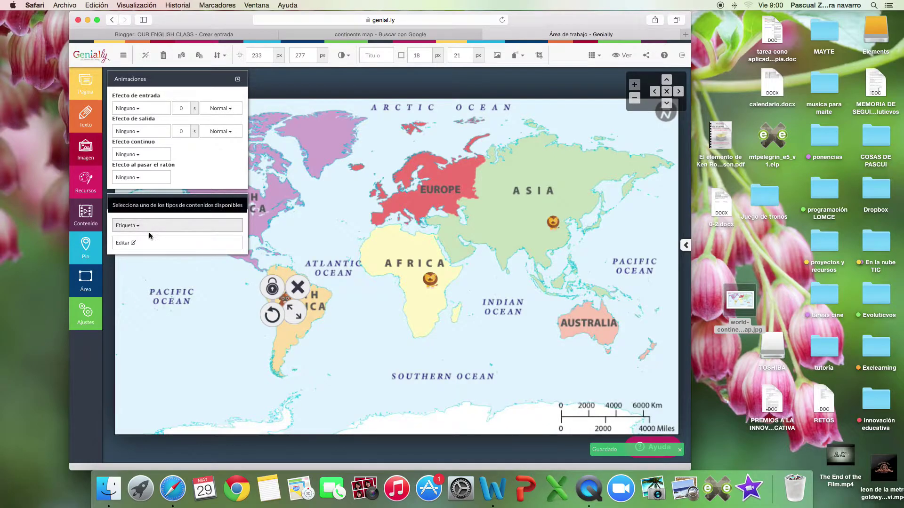
Give the 'Monkey' label text a background colour and save the changes.
click(149, 243)
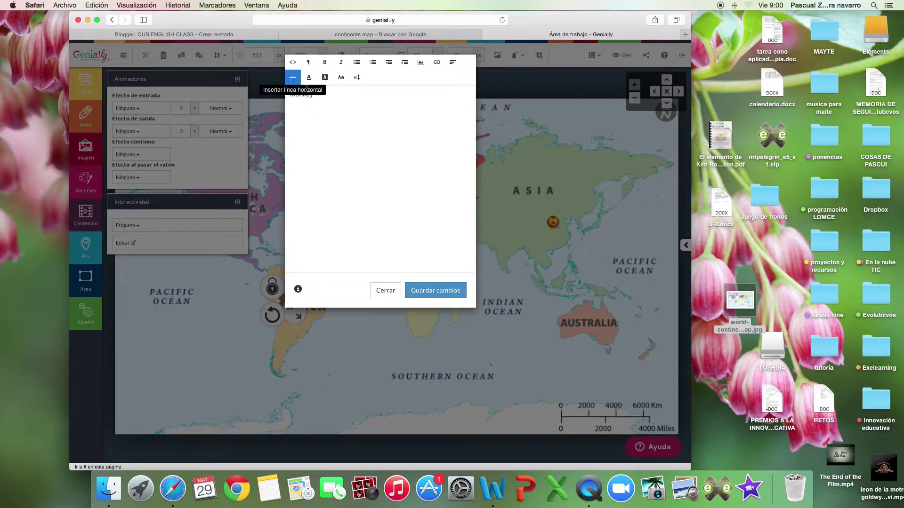
click(322, 78)
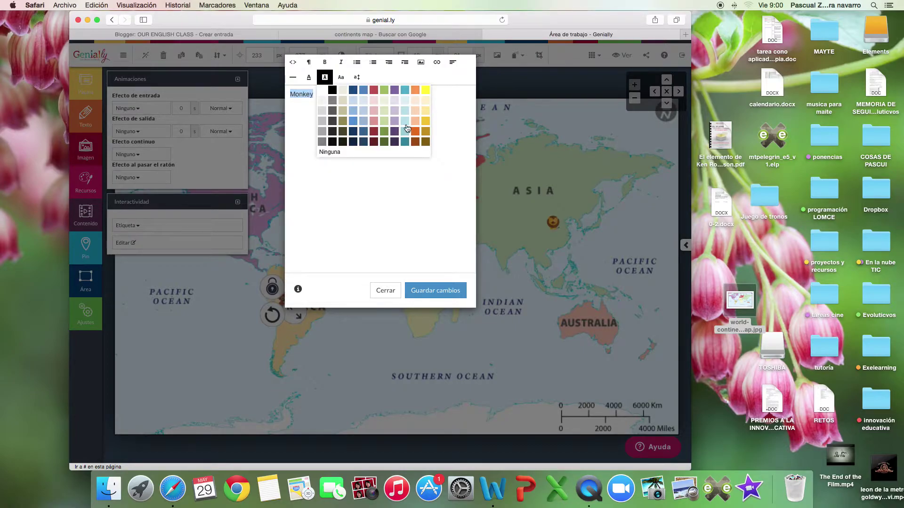
click(429, 125)
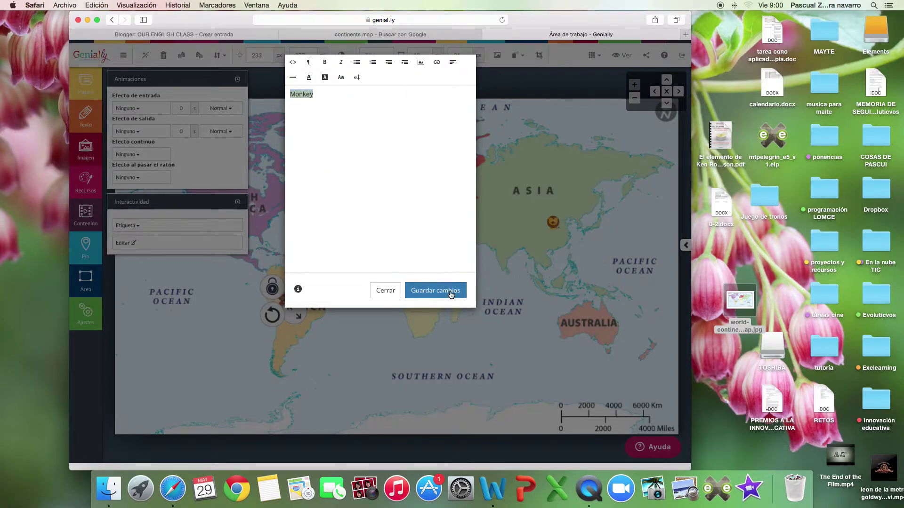
click(435, 290)
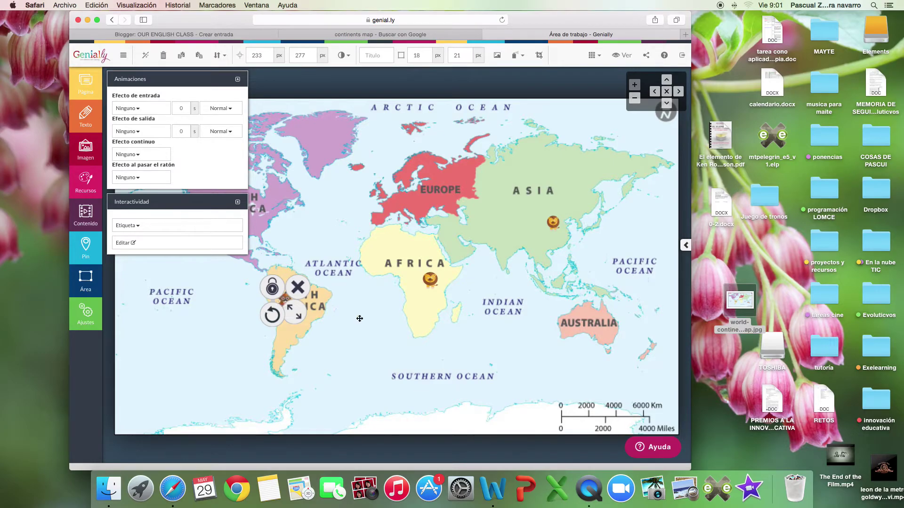
Make the Africa lion icon zoom to 110% when clicked.
click(360, 319)
click(429, 279)
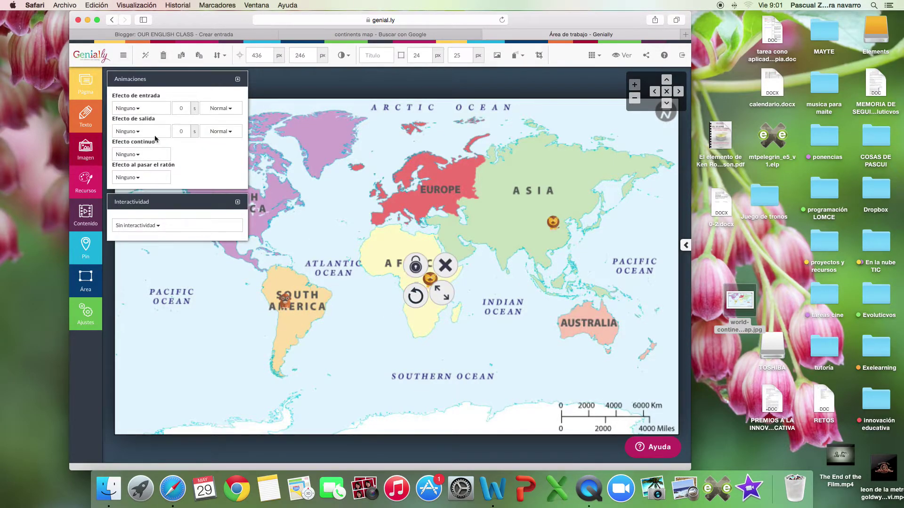
click(157, 225)
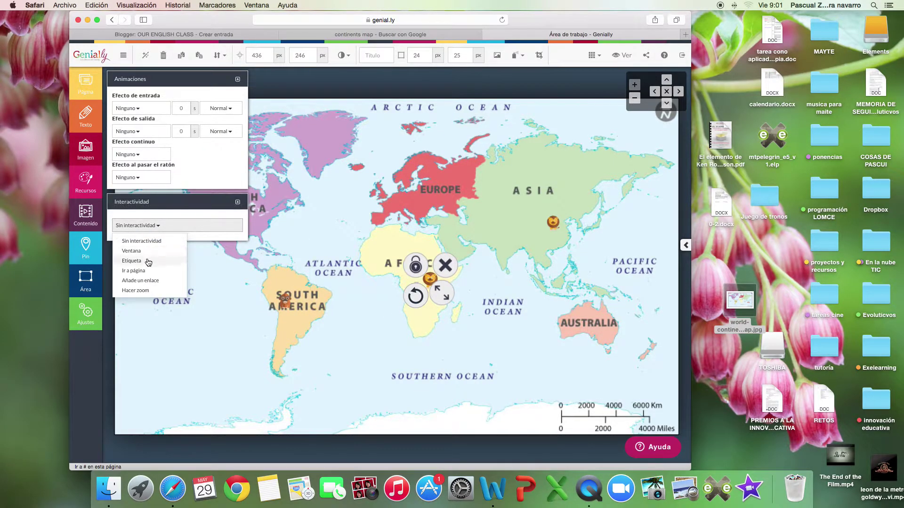
click(153, 290)
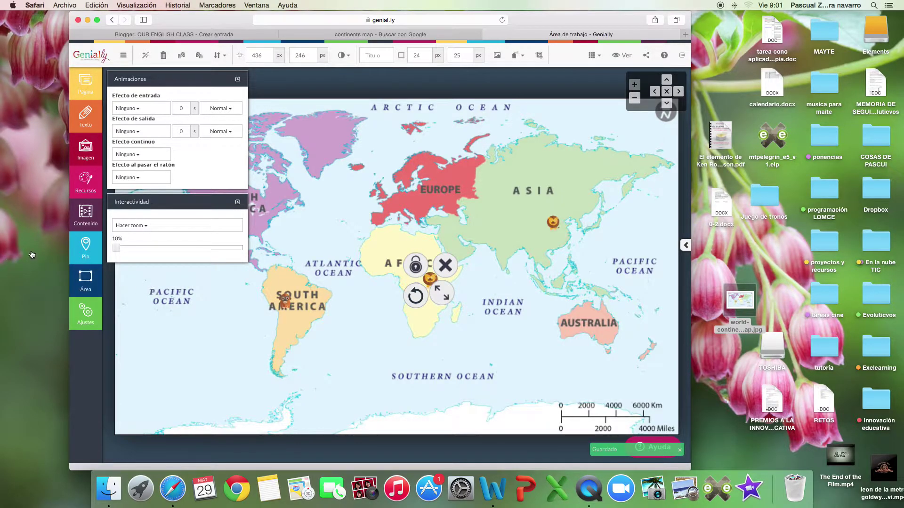
drag(116, 248, 165, 253)
click(226, 297)
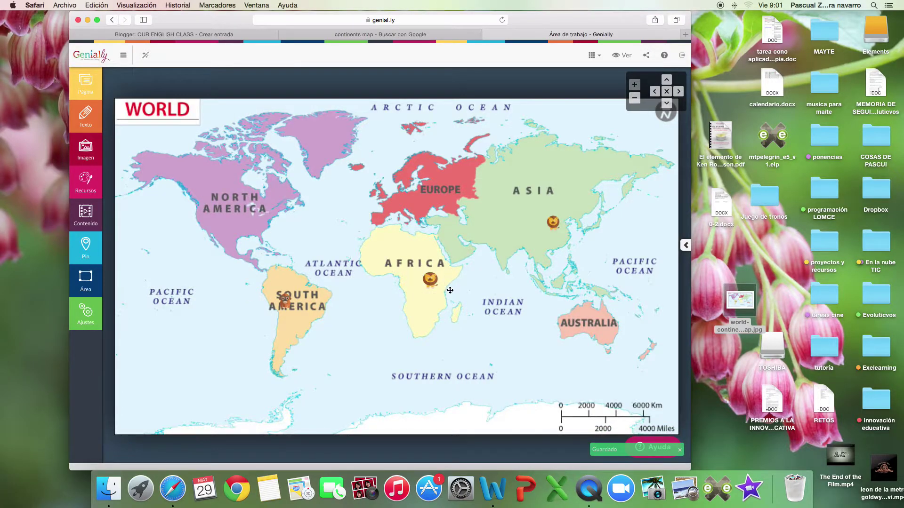
Set the Asia lion's interactivity to 'Añade un enlace' and open a new browser tab.
click(546, 229)
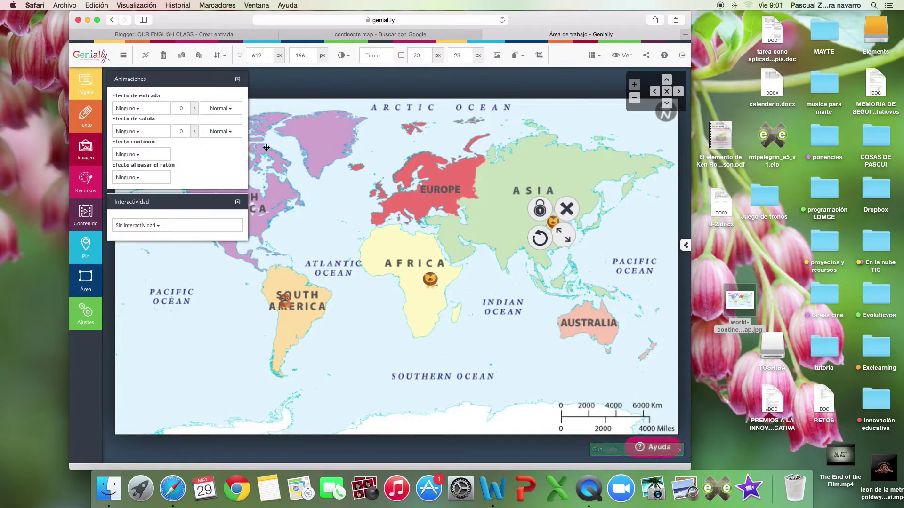
click(192, 230)
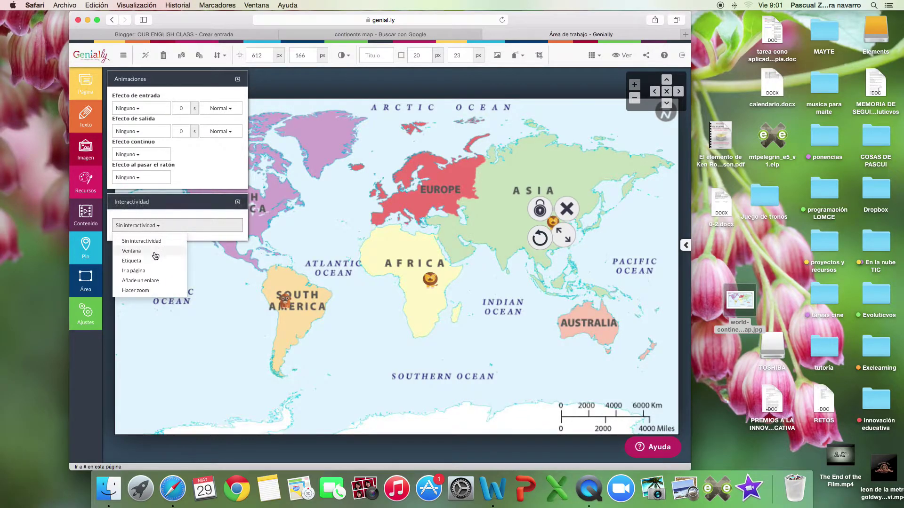
click(156, 272)
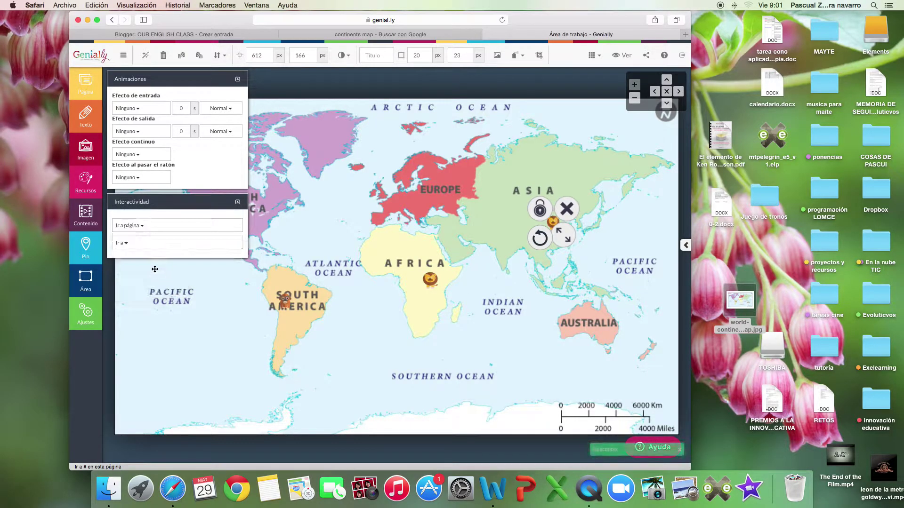
click(177, 243)
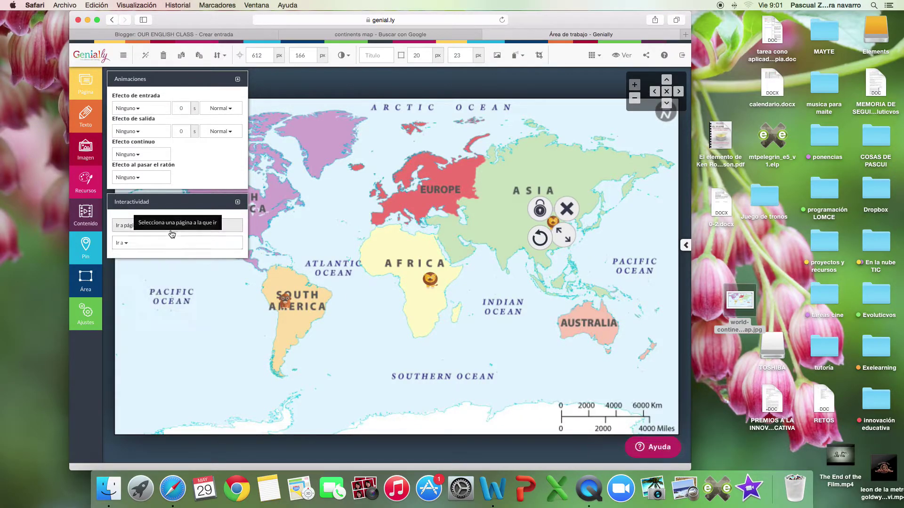
click(172, 232)
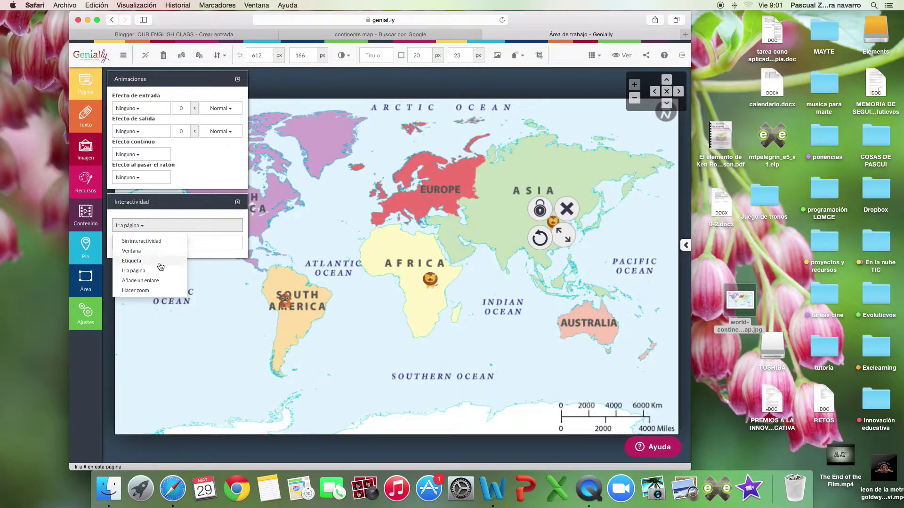
click(163, 281)
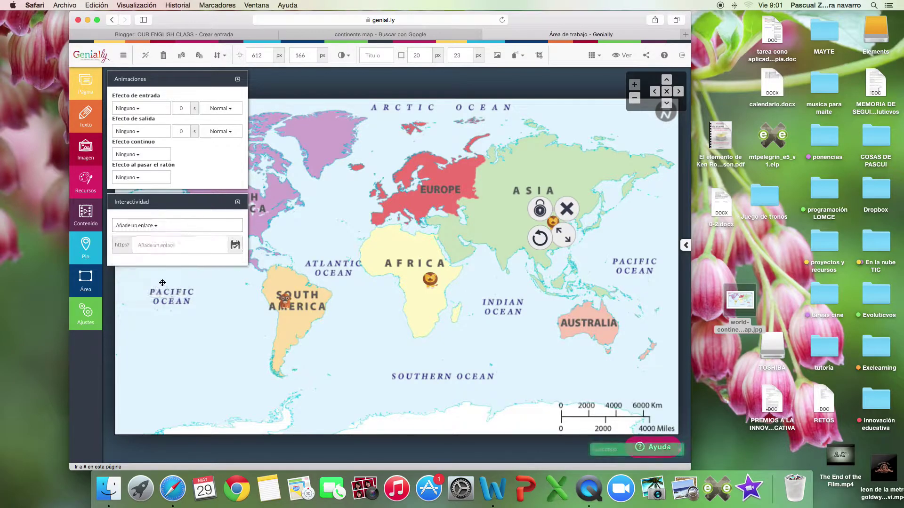
click(685, 34)
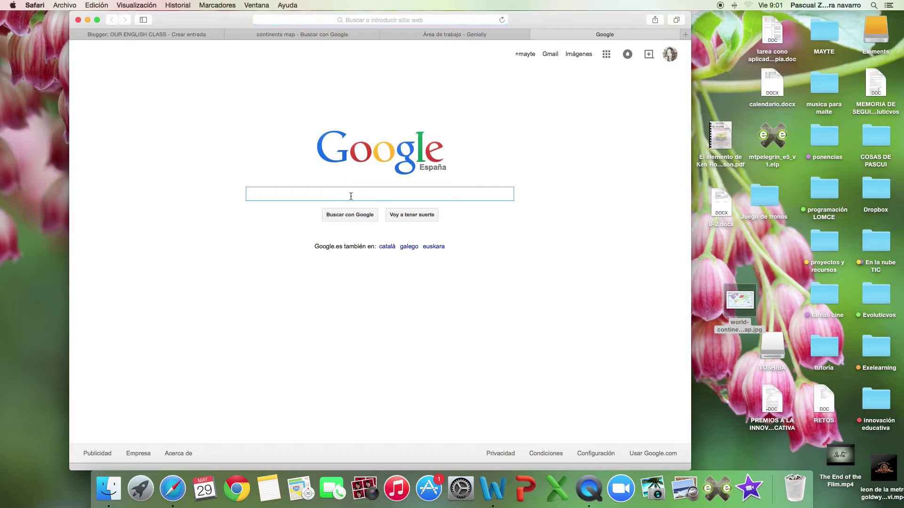
Go to YouTube via Google and search for 'lions life' videos.
text(youtube)
key(Return)
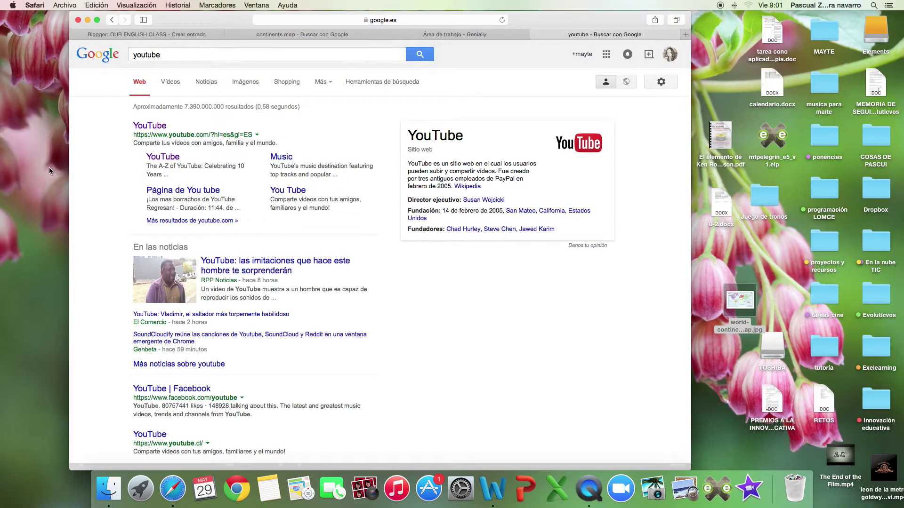
click(150, 125)
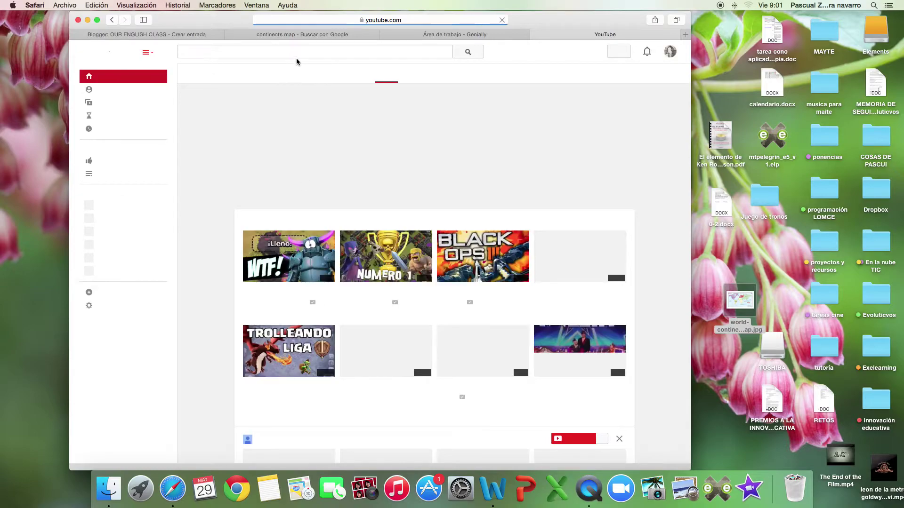
click(296, 57)
text(lio)
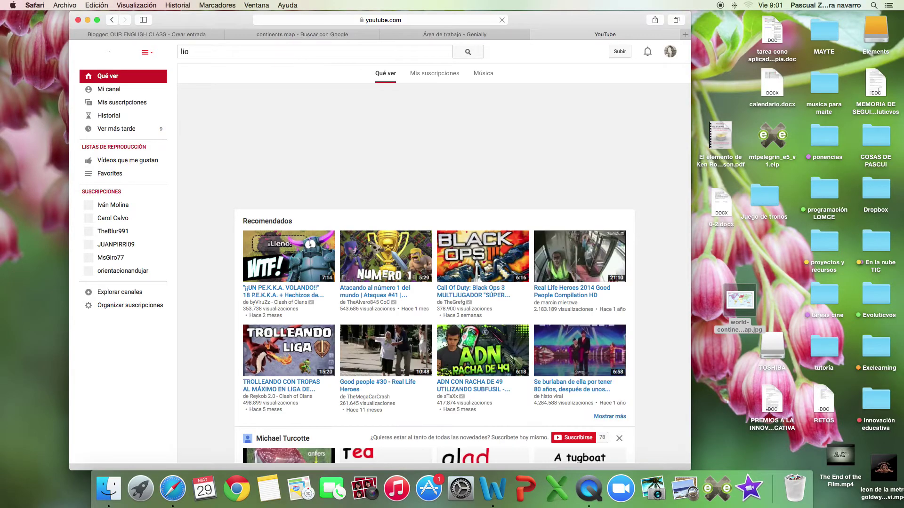
text(ns life)
key(Return)
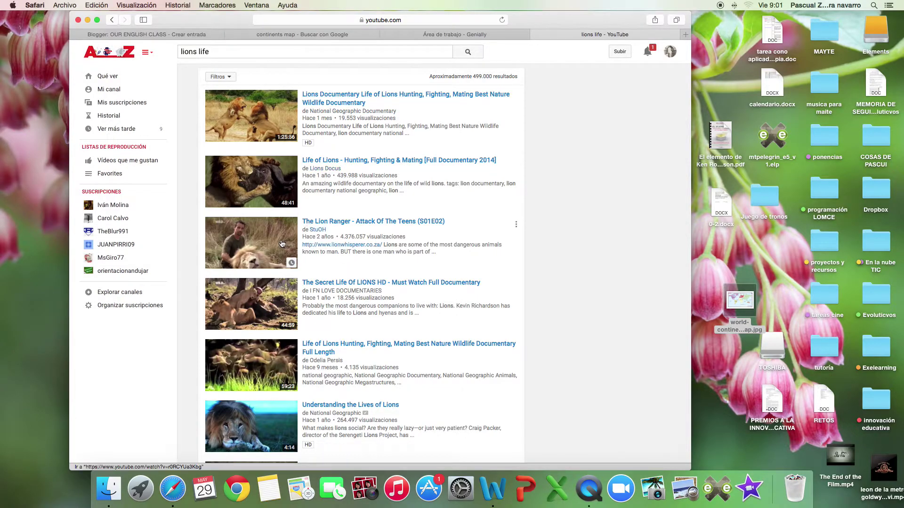
Open National Geographic's 'Understanding the Lives of Lions' video and copy its URL.
scroll(306, 282, down, 5)
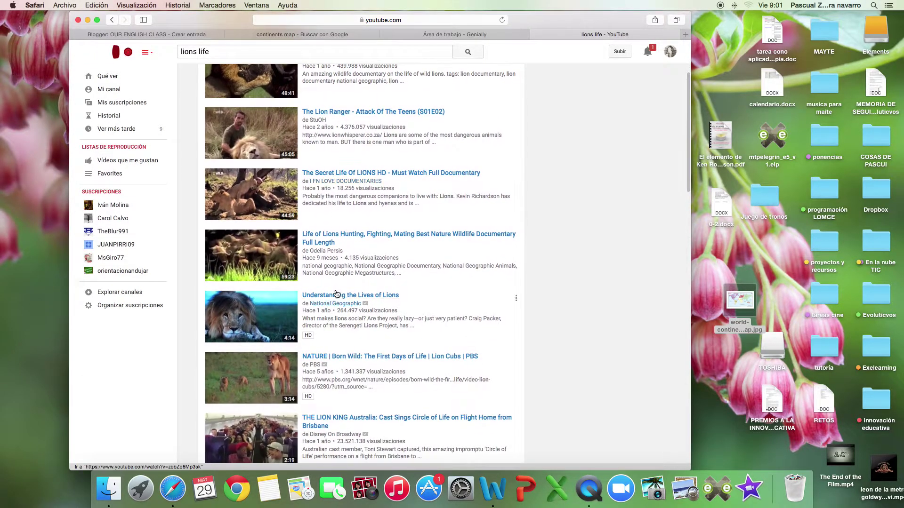
click(336, 295)
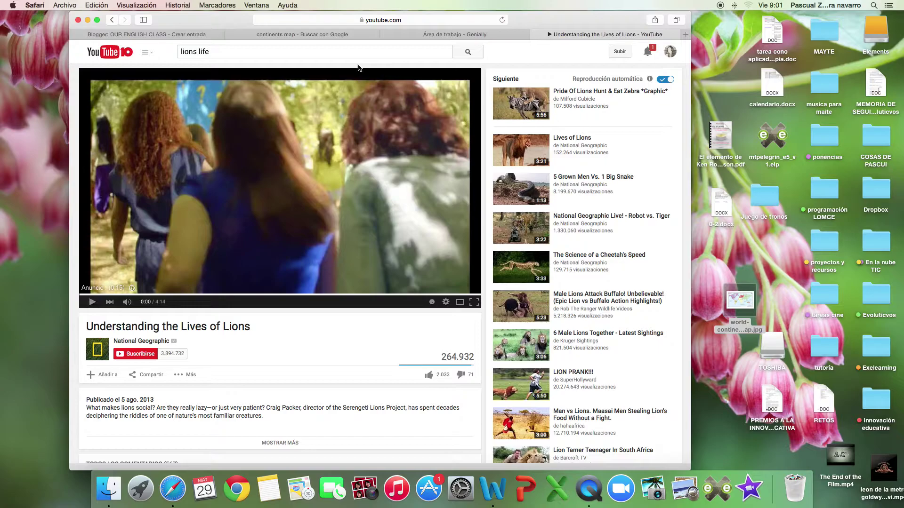
click(346, 20)
right_click(346, 22)
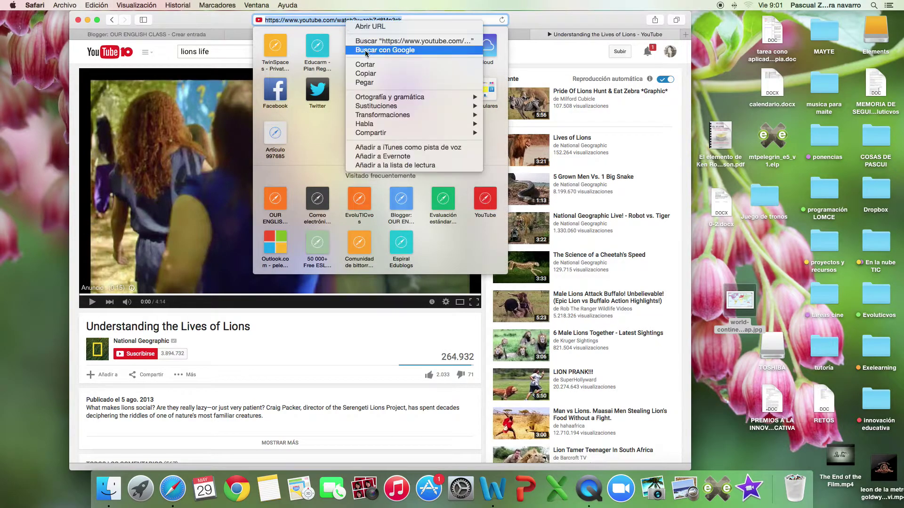
click(376, 75)
click(553, 23)
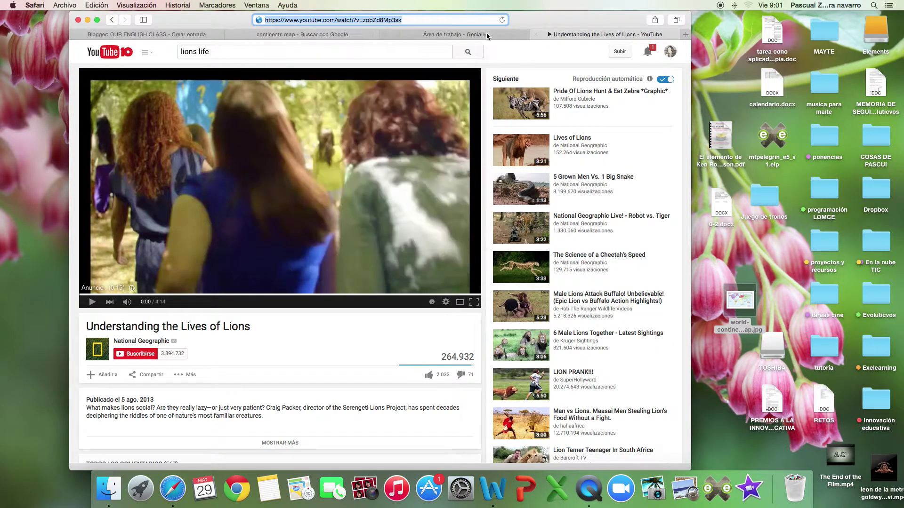
Paste the copied lions video URL into the Asia lion's link field and save it.
click(488, 36)
right_click(157, 245)
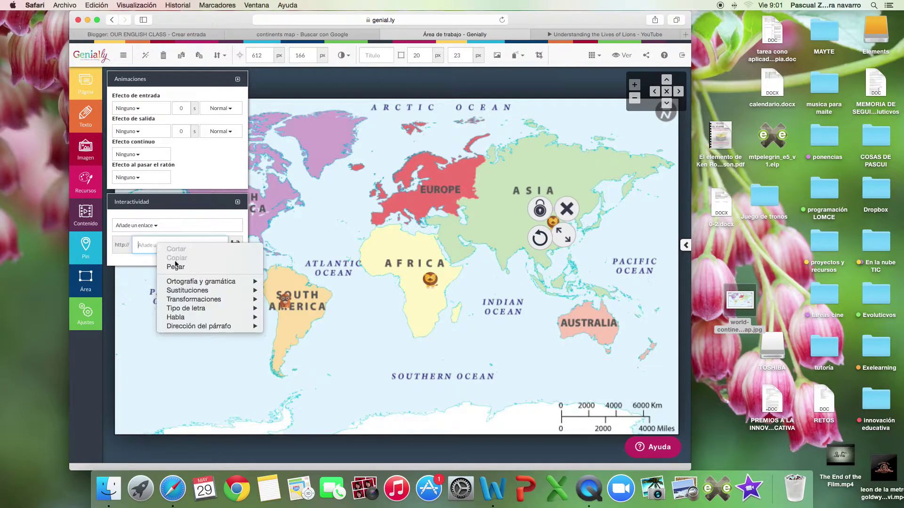
click(186, 267)
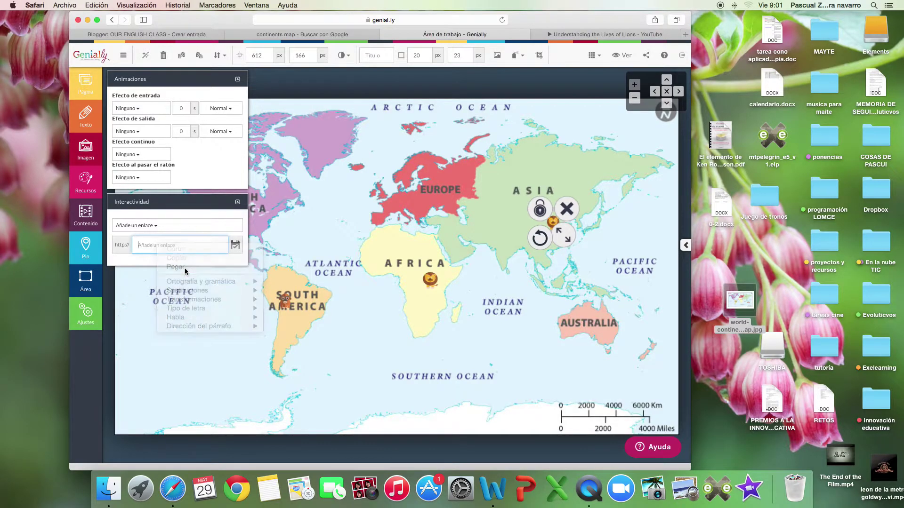
click(234, 246)
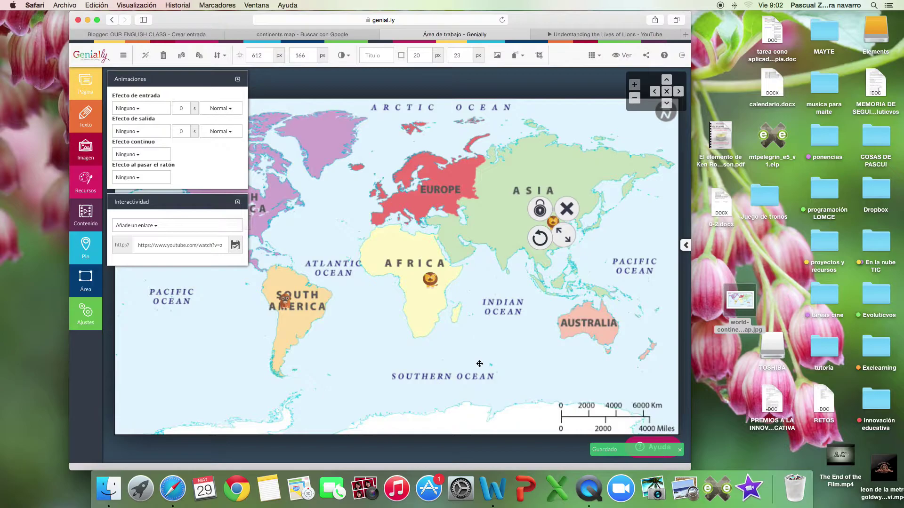
click(324, 188)
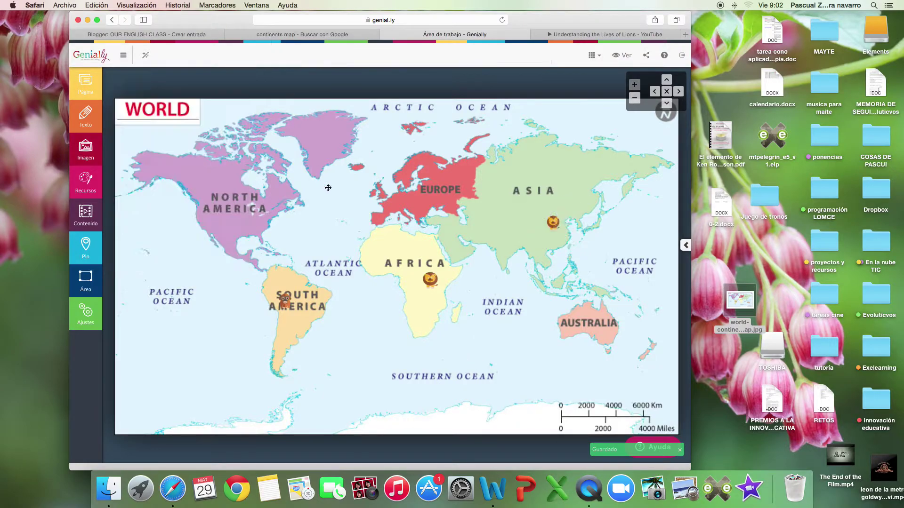
Search the ready-made resource library for 'pinguins' within the Animales category.
click(88, 184)
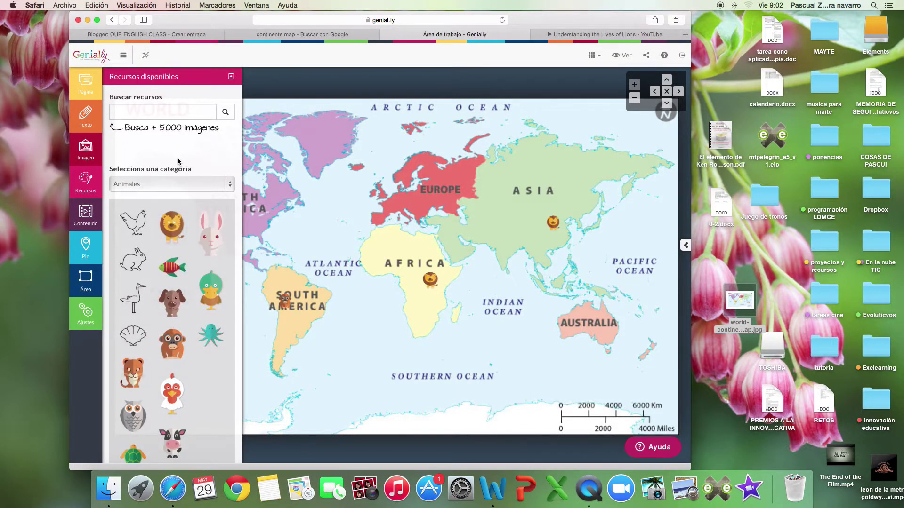
click(178, 115)
text(pin)
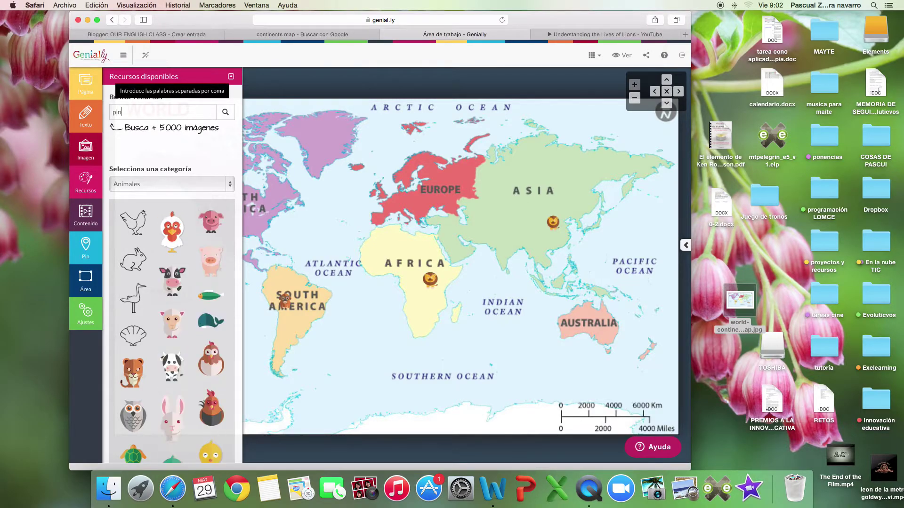
text(guins)
key(Return)
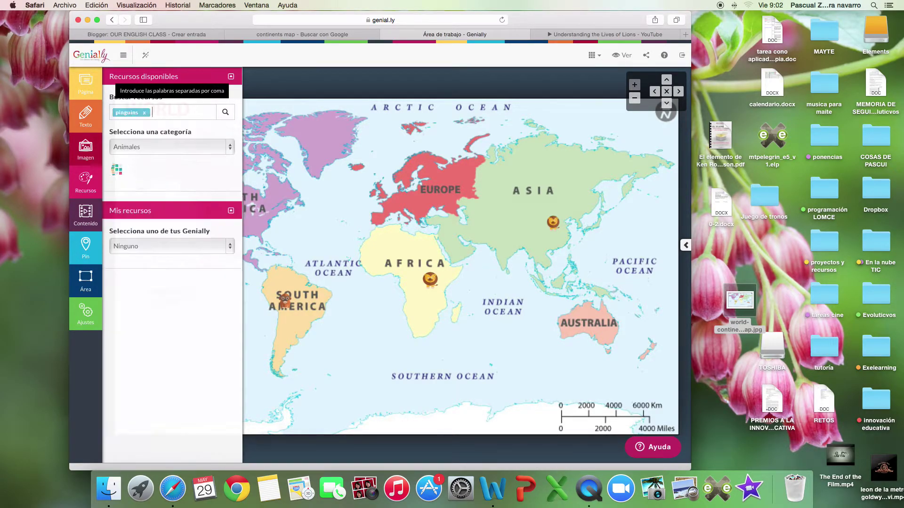
click(169, 148)
click(169, 148)
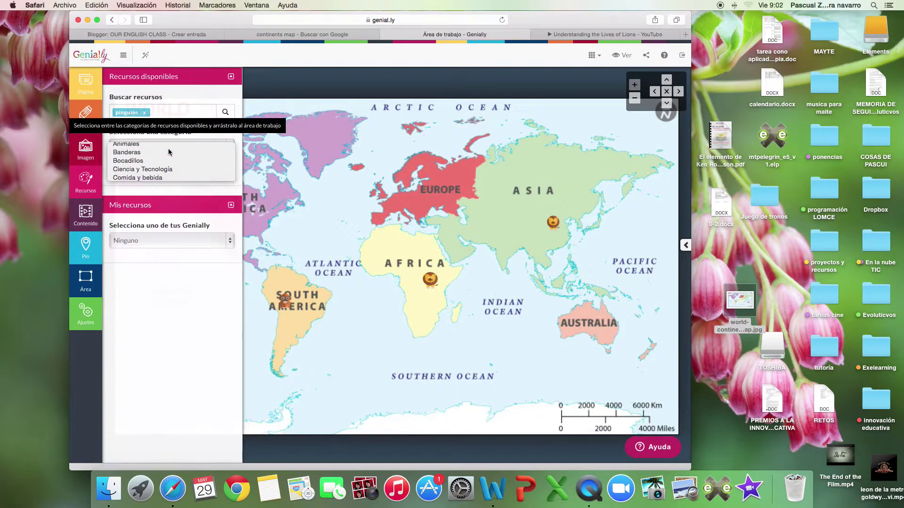
Browse the Animales stickers, drop the fish onto the Atlantic, and shrink it to a small size.
click(190, 238)
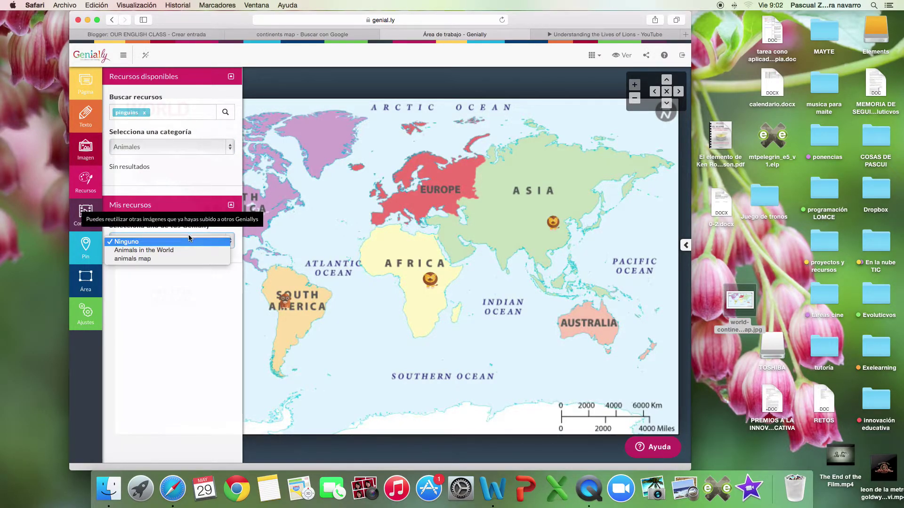
click(189, 240)
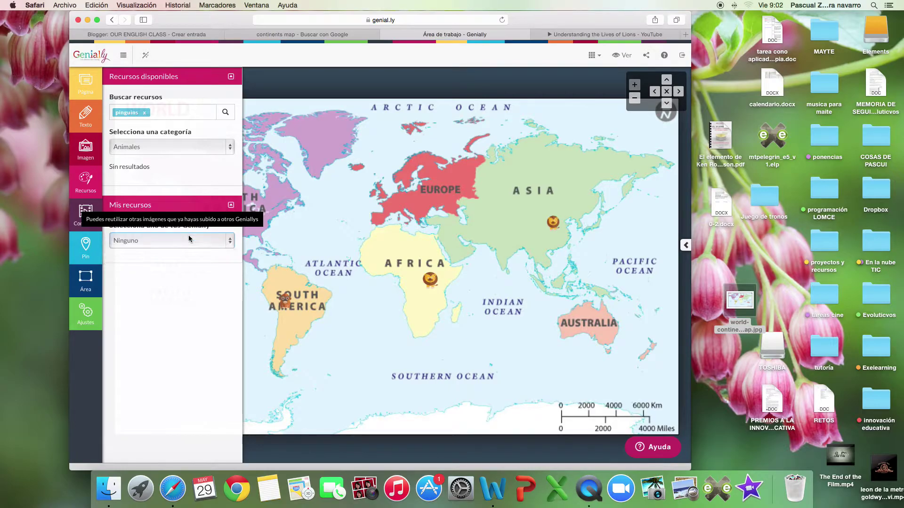
click(229, 150)
click(216, 157)
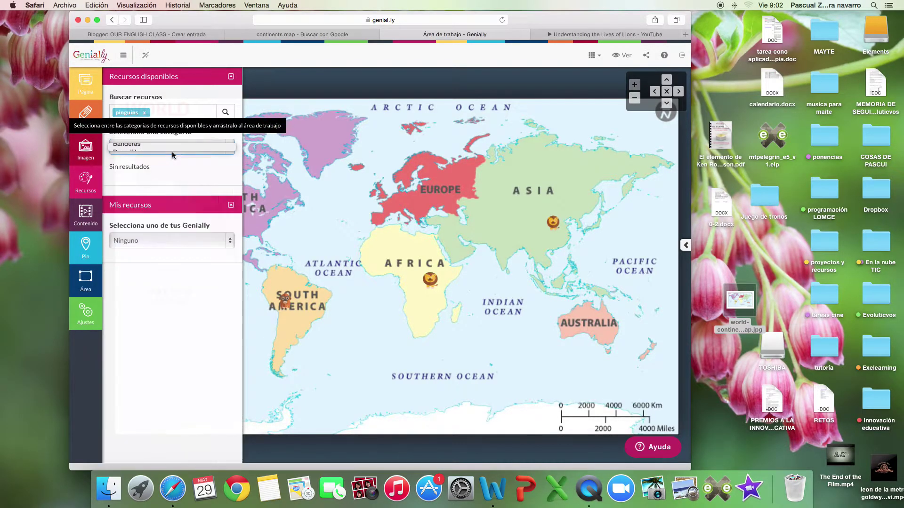
click(216, 148)
click(196, 136)
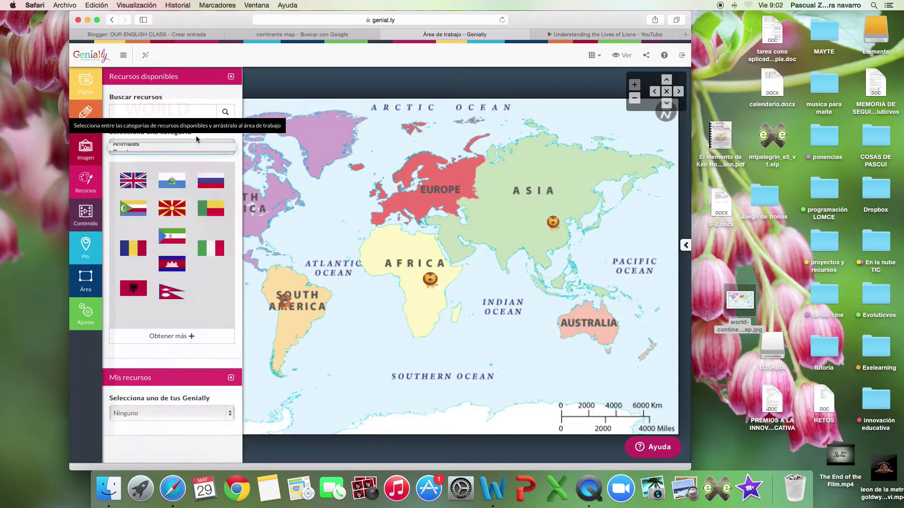
scroll(193, 235, down, 5)
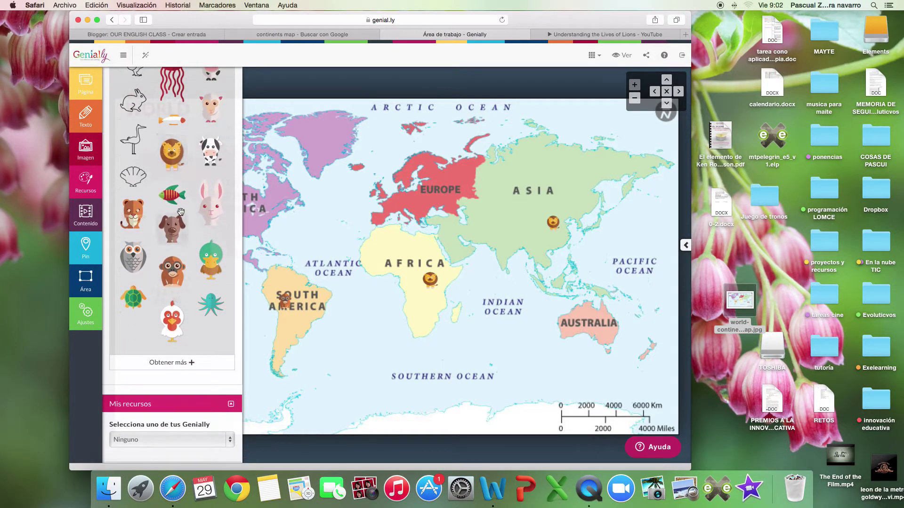
drag(175, 199, 373, 290)
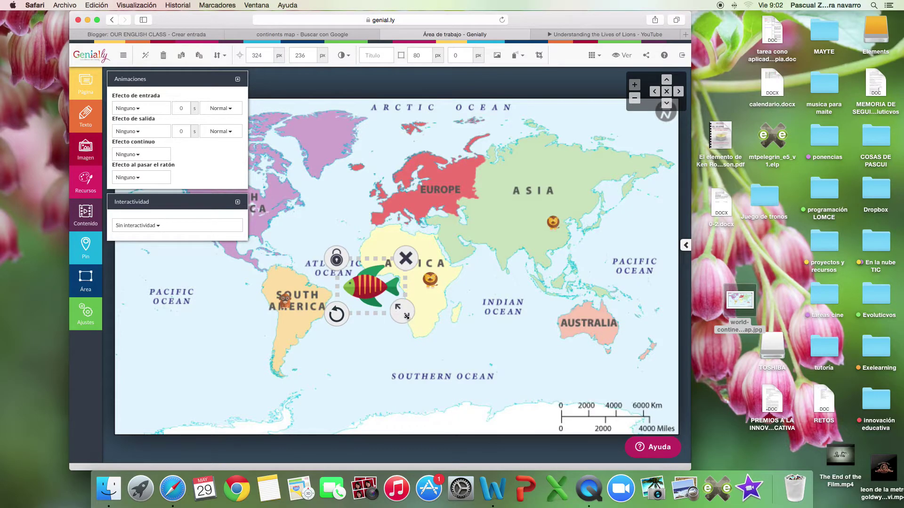
drag(406, 316, 285, 244)
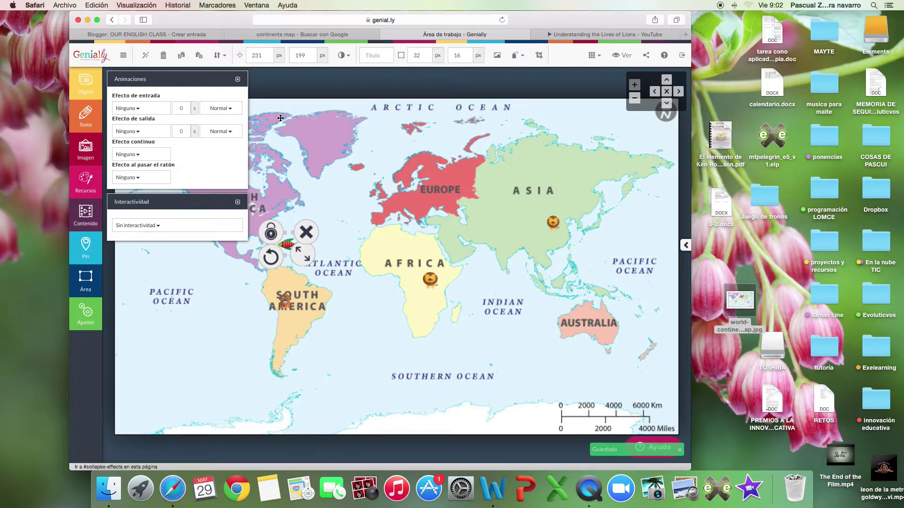
Load more animal stickers and place a small penguin on Antarctica below the Southern Ocean label.
click(315, 219)
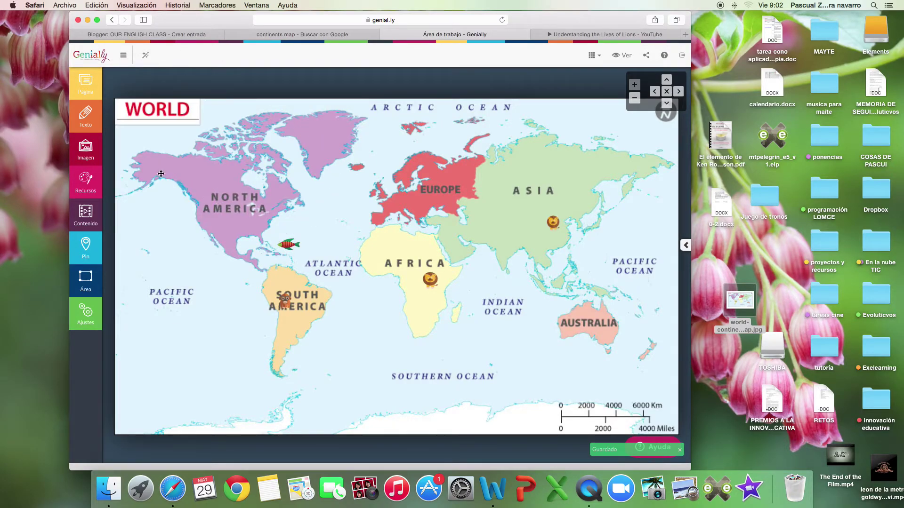
click(88, 183)
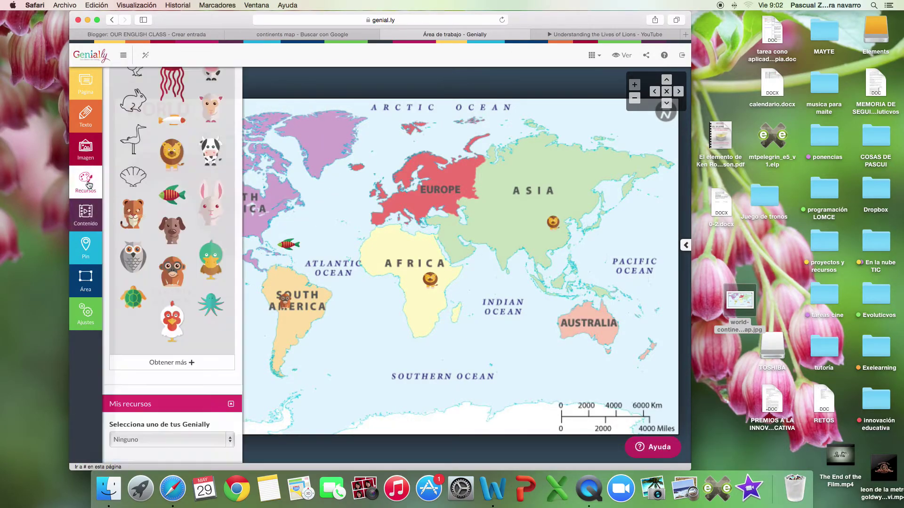
scroll(165, 257, down, 1)
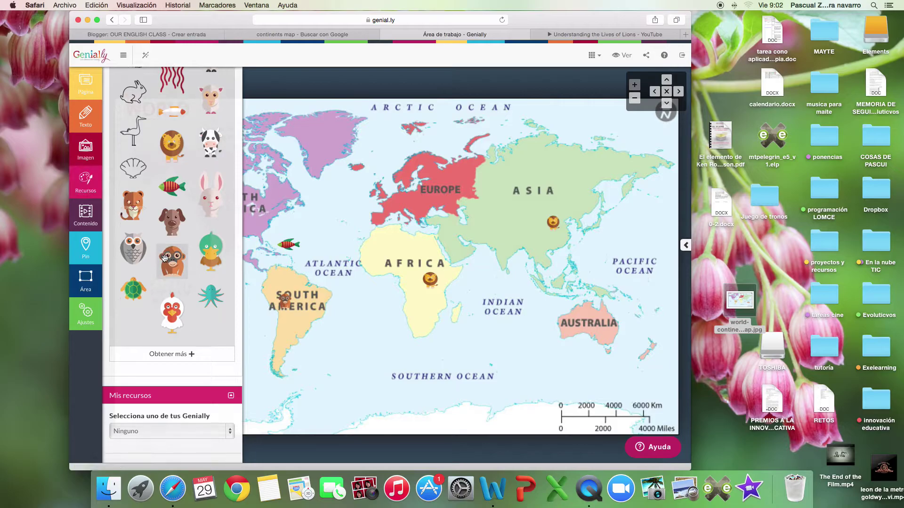
click(182, 353)
scroll(179, 327, down, 5)
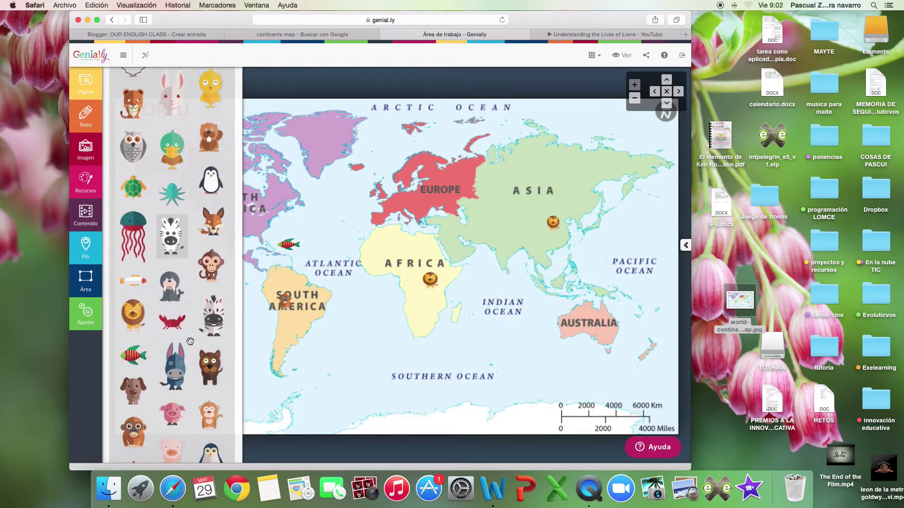
scroll(177, 308, down, 5)
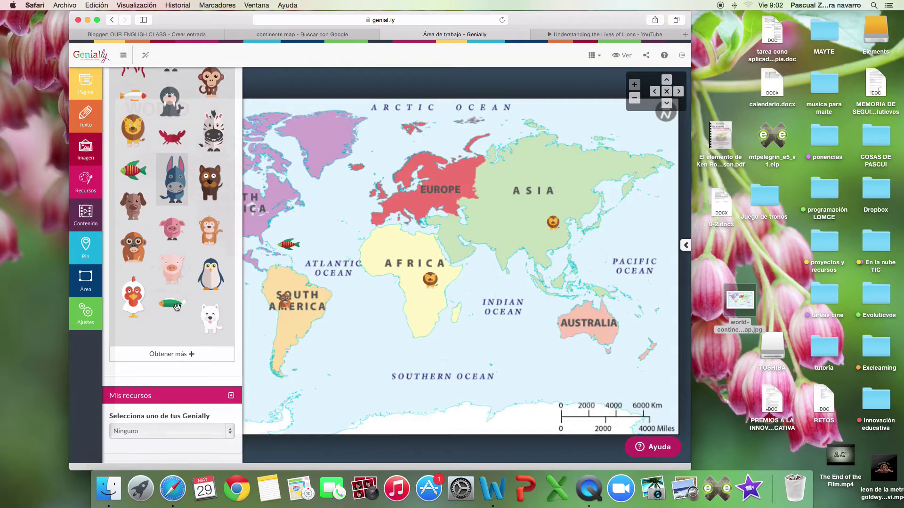
drag(211, 274, 401, 412)
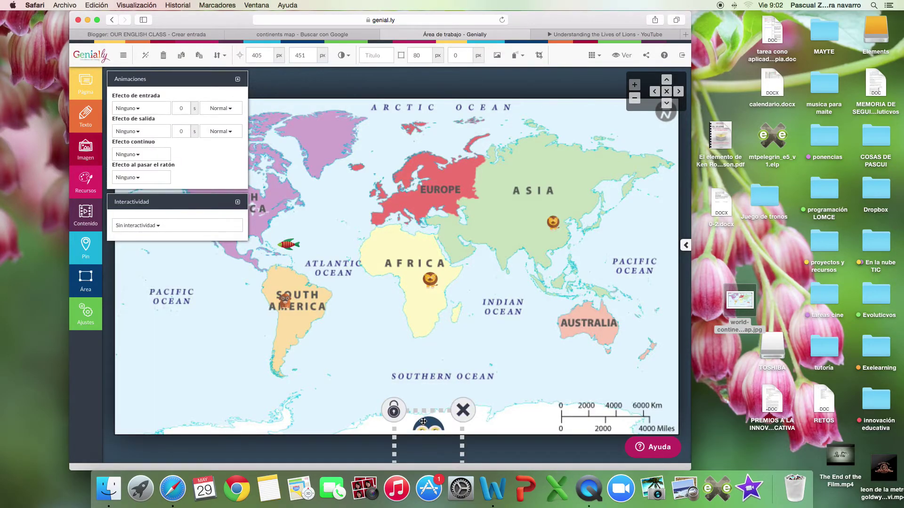
drag(423, 421, 495, 393)
click(496, 393)
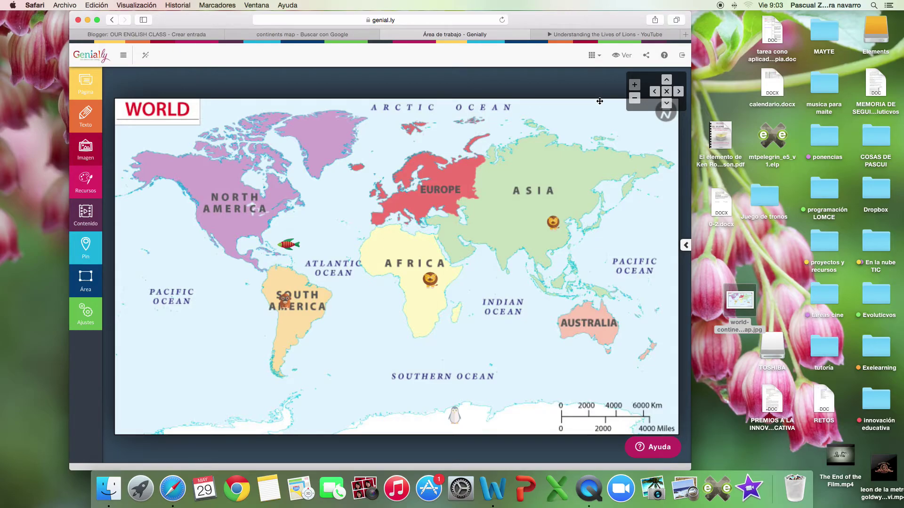
Select the map's share link in the sharing dialog and close the YouTube lions tab.
click(645, 56)
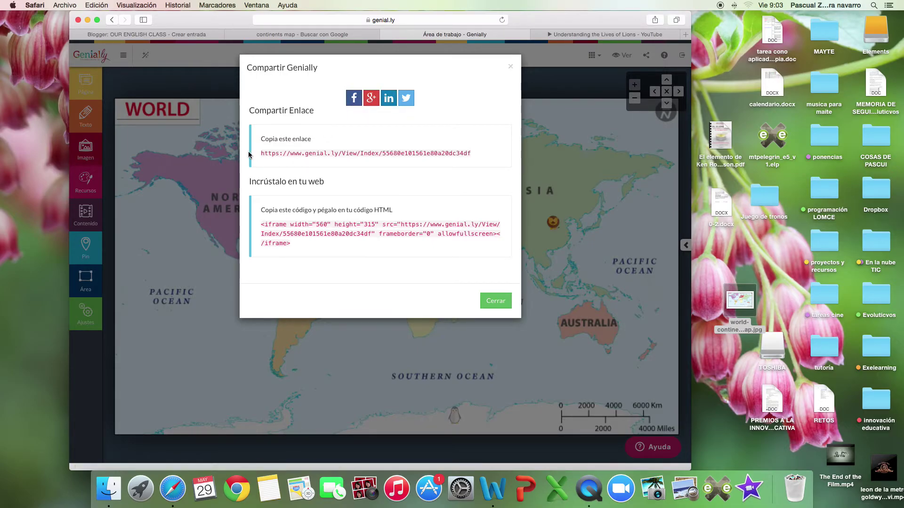
drag(260, 153, 472, 153)
key(ctrl+c)
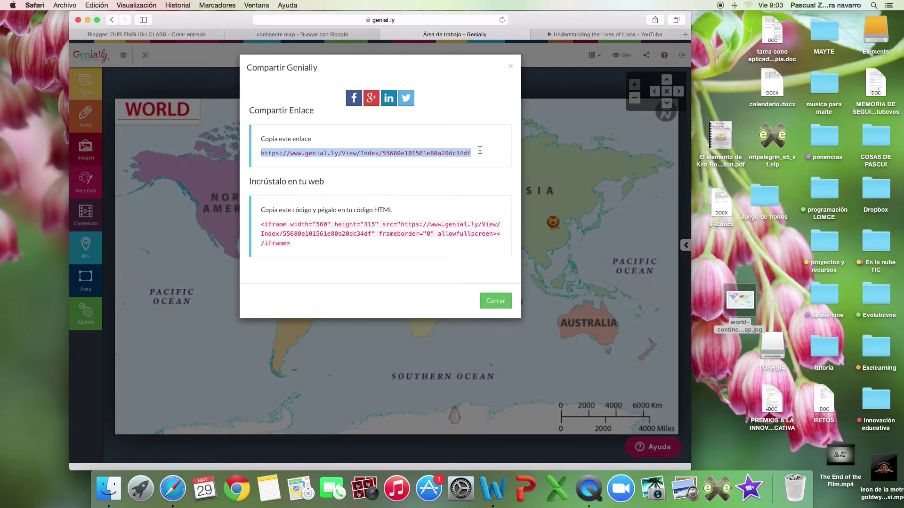
click(685, 34)
click(493, 37)
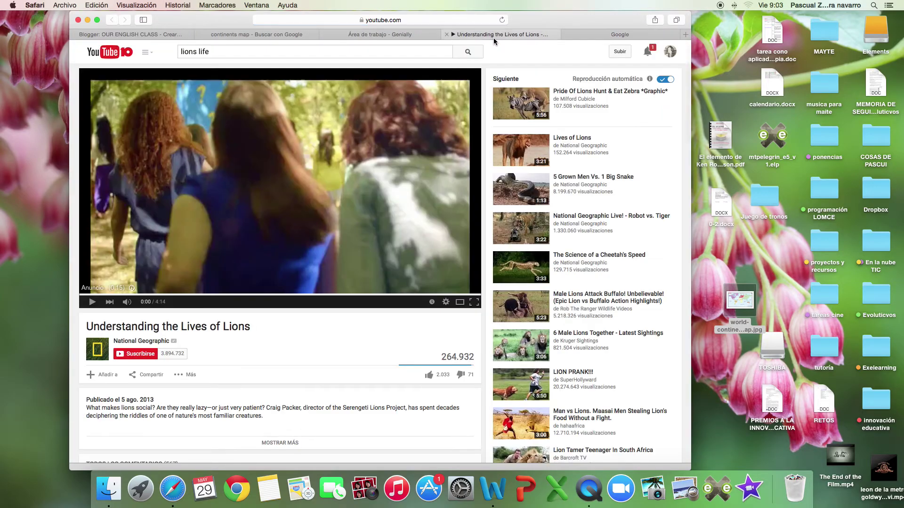
click(446, 35)
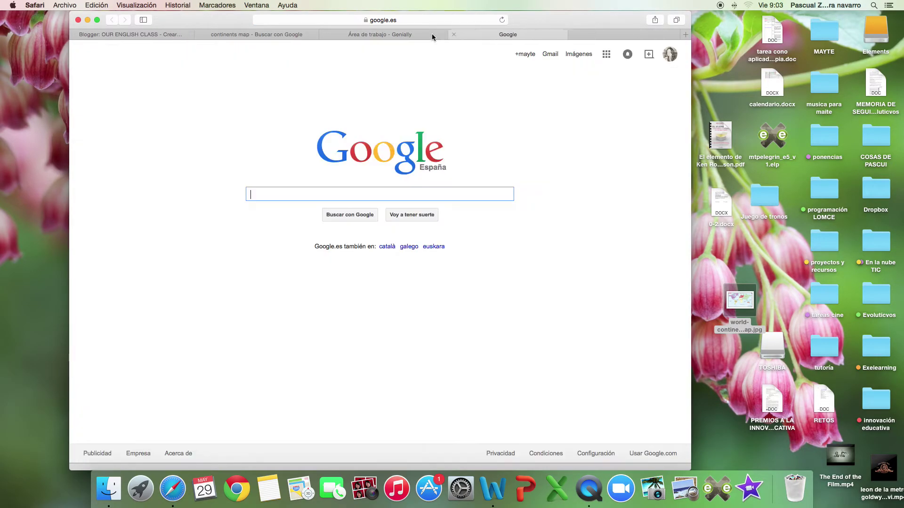
click(405, 31)
Copy the selected share link and switch to the Google tab.
right_click(365, 154)
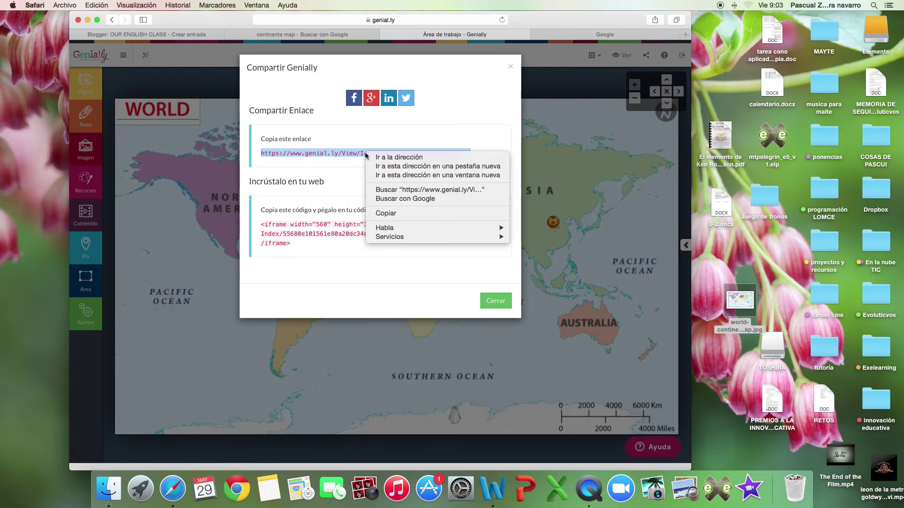
click(407, 215)
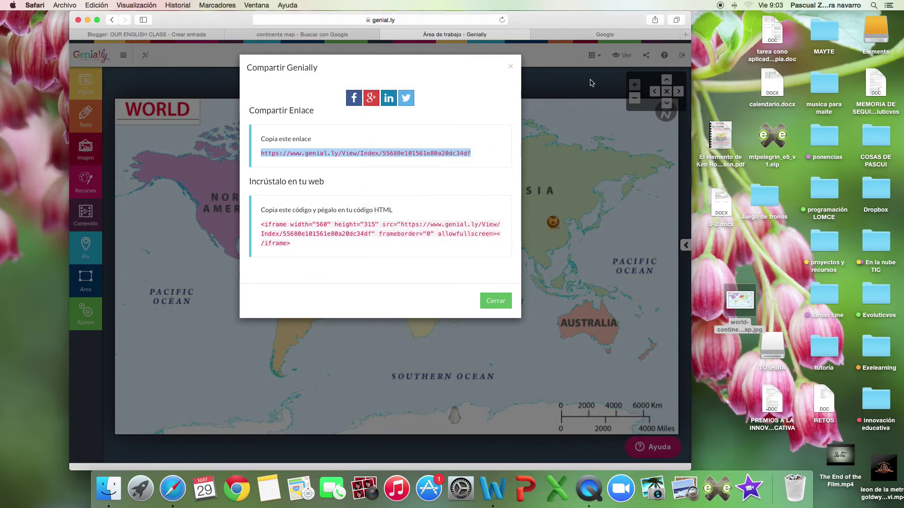
click(613, 36)
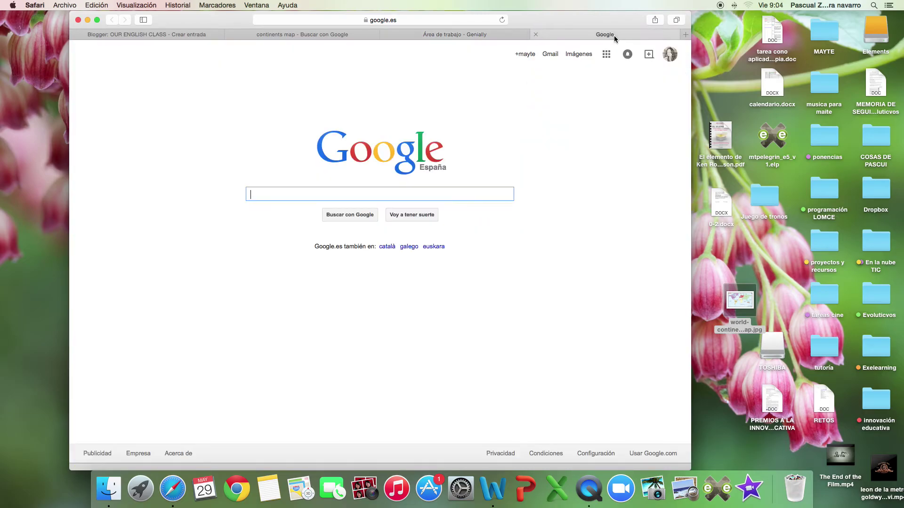
Go to hotmail, start a new email, and paste the Genially link into the body.
click(388, 20)
text(hot)
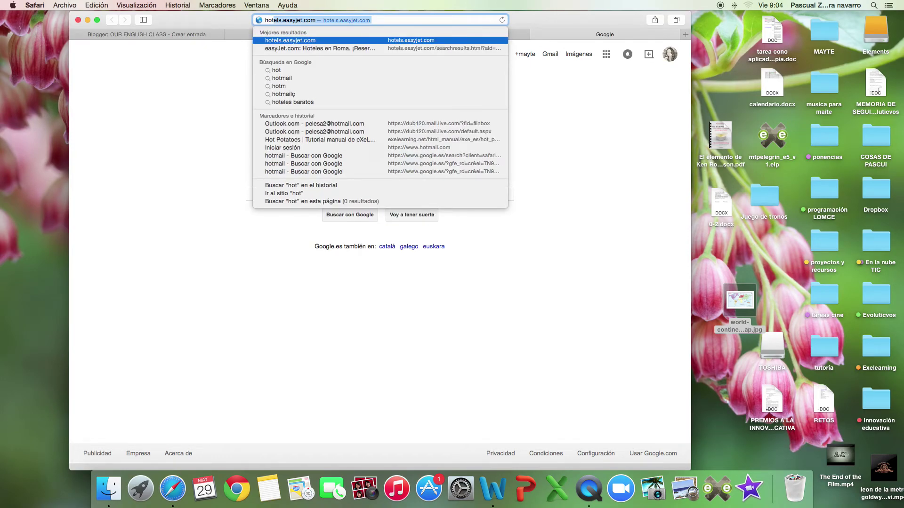
text(mail)
key(Return)
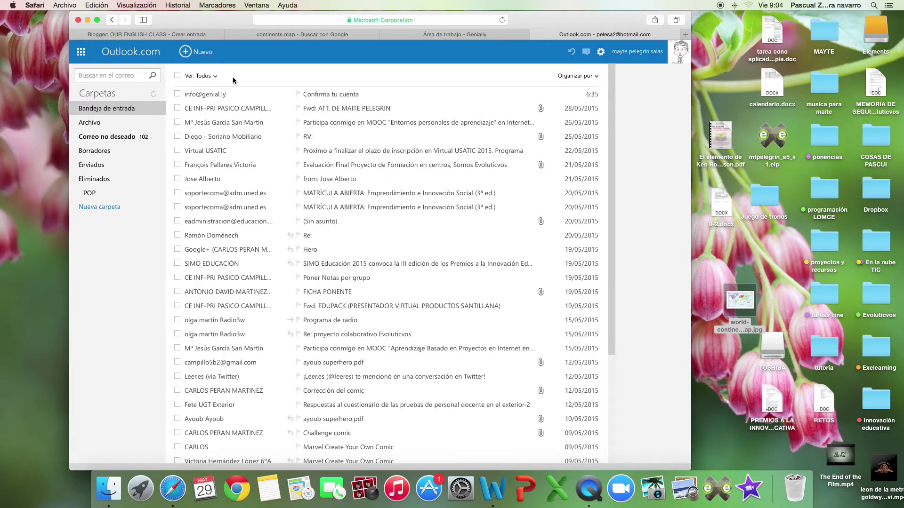
key(n)
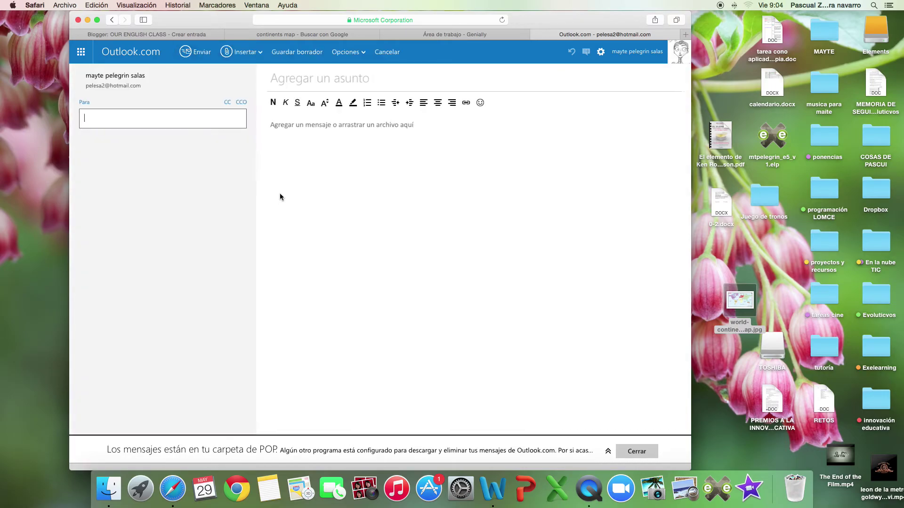
right_click(301, 166)
click(322, 190)
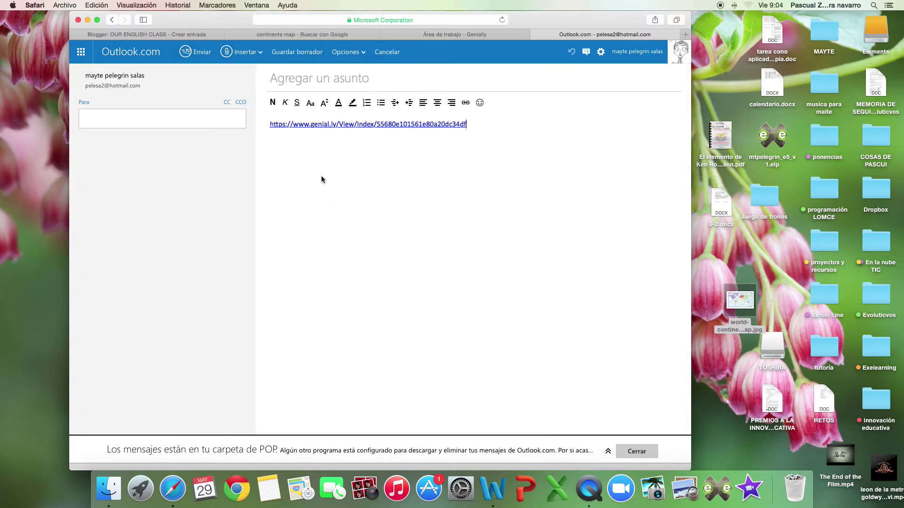
Add the teacher contact as recipient, fill in the subject and greeting, and send.
click(184, 120)
text(pe)
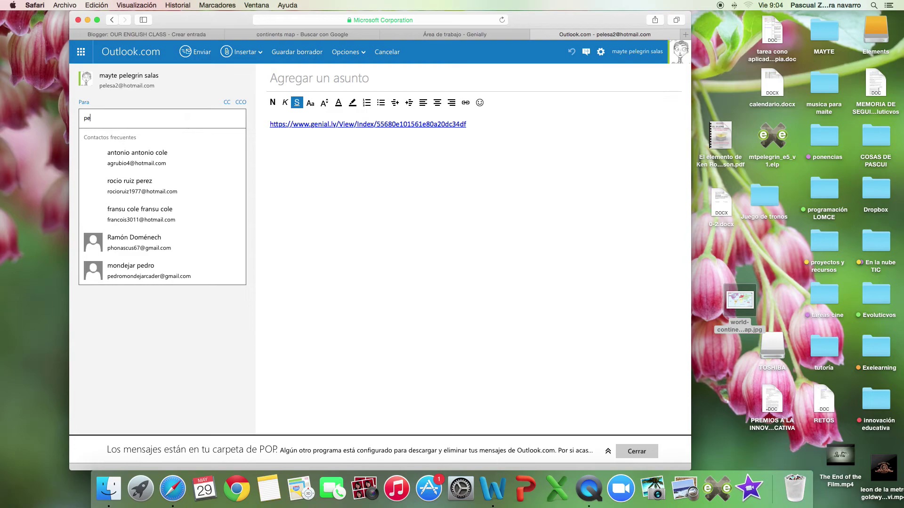
text(lesa)
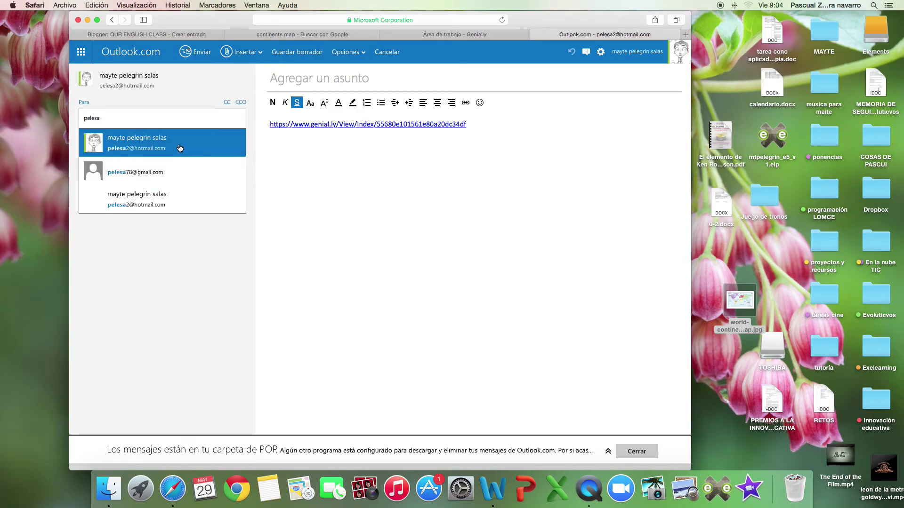
click(179, 148)
click(356, 79)
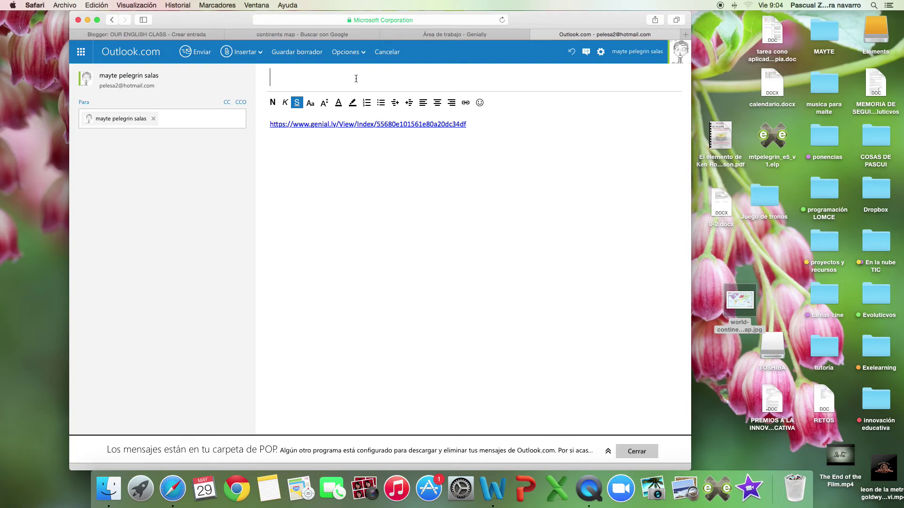
text(Sandra)
text(teacher!)
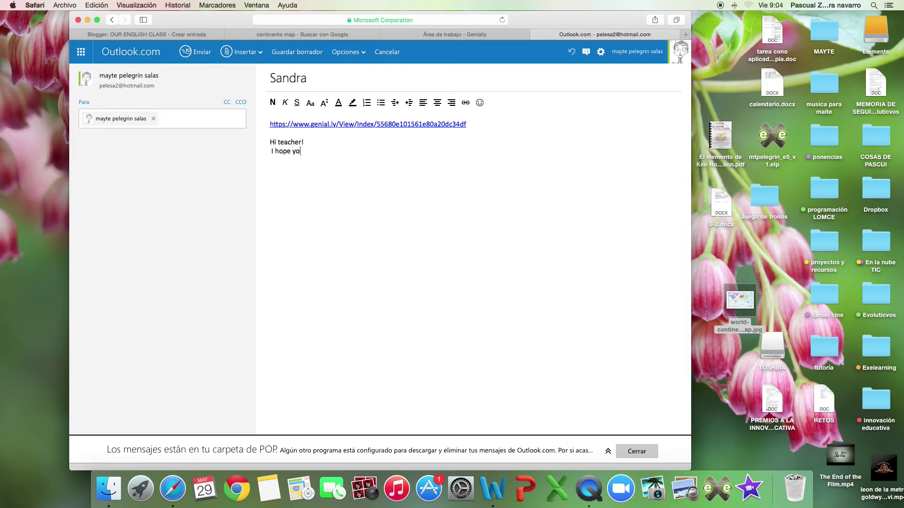
text(ke it)
click(196, 52)
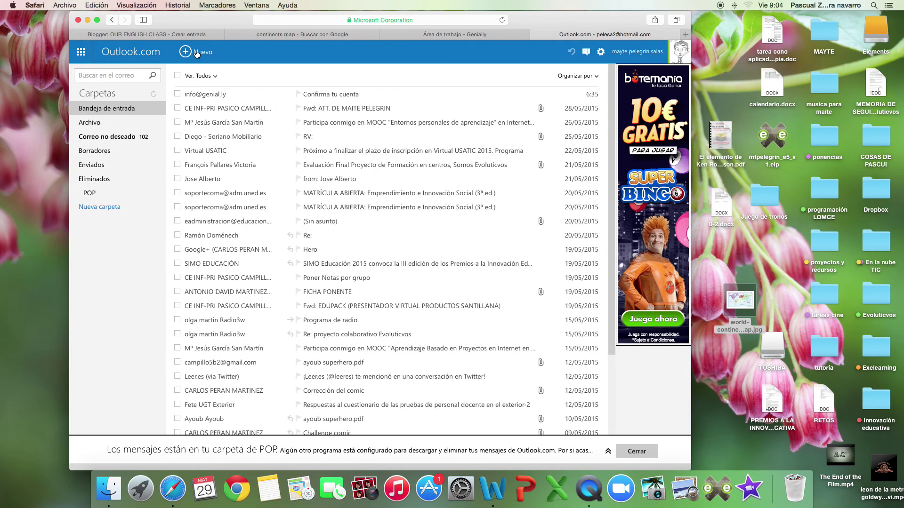
Return to the Genially workspace tab, then open a new blank Safari tab.
click(486, 36)
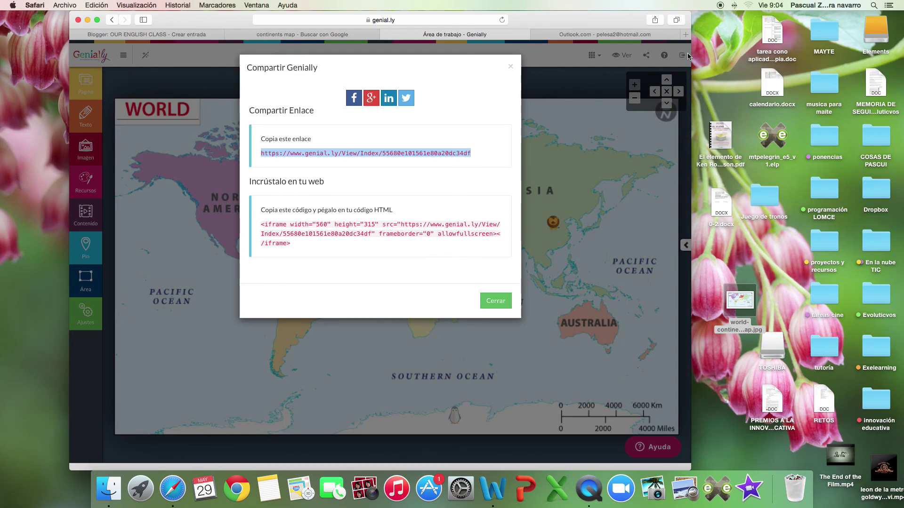
click(686, 35)
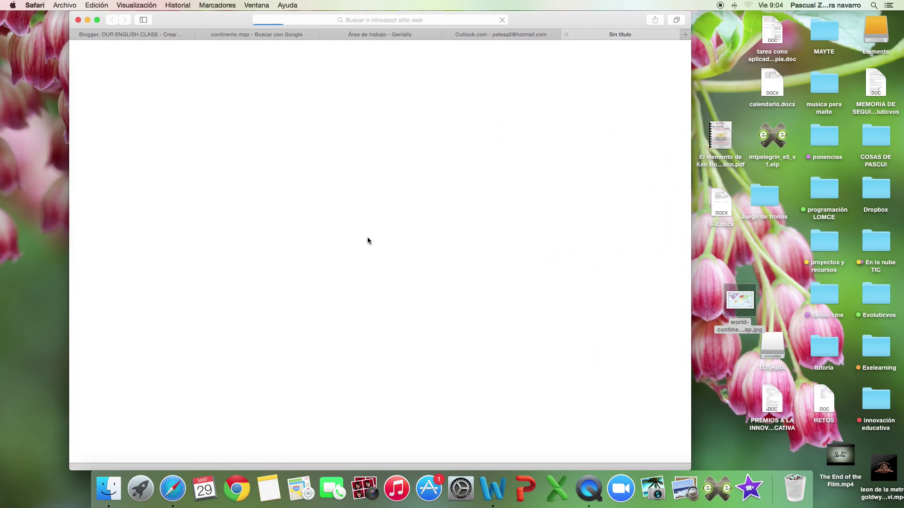